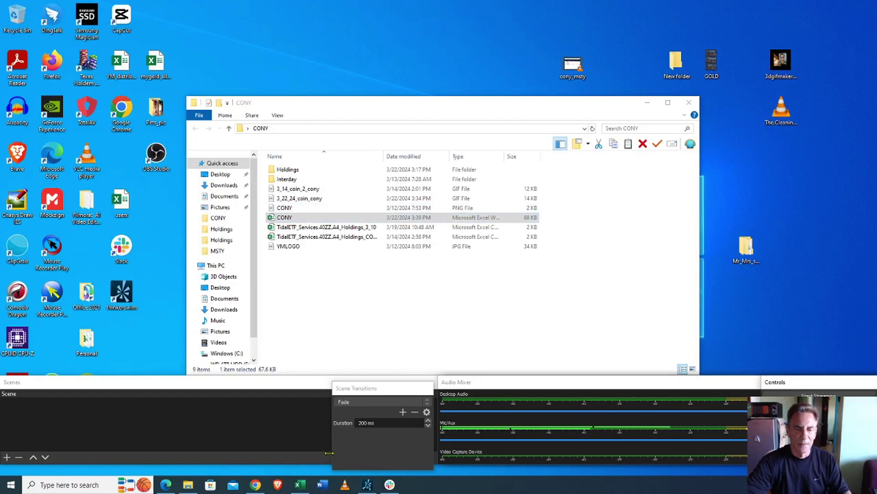
# Switch to the CONY workbook in Excel and examine the ETF gain and COIN closing price for 3/21/24 on the MAR sheet.
pyautogui.click(299, 486)
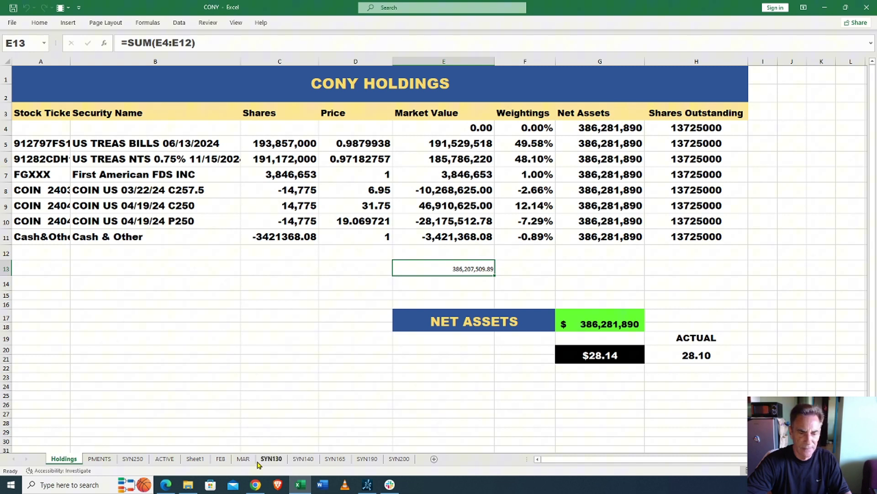
pyautogui.click(243, 460)
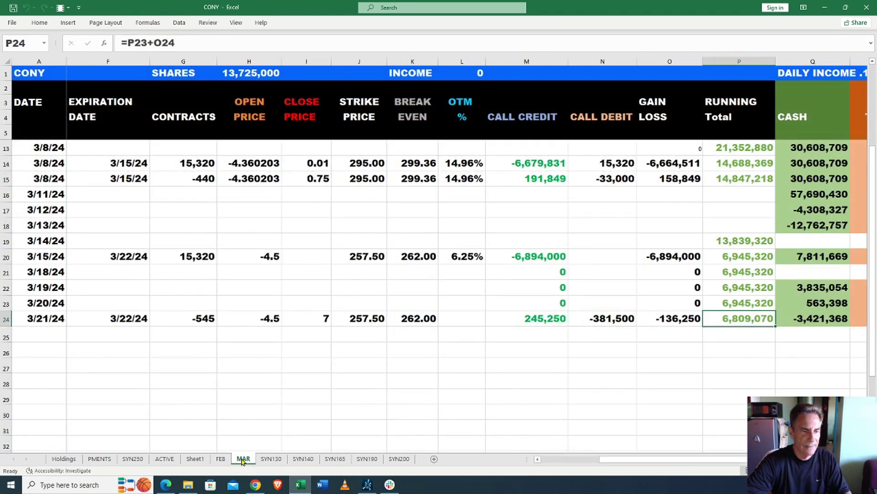
pyautogui.moveTo(617, 460); pyautogui.dragTo(540, 480)
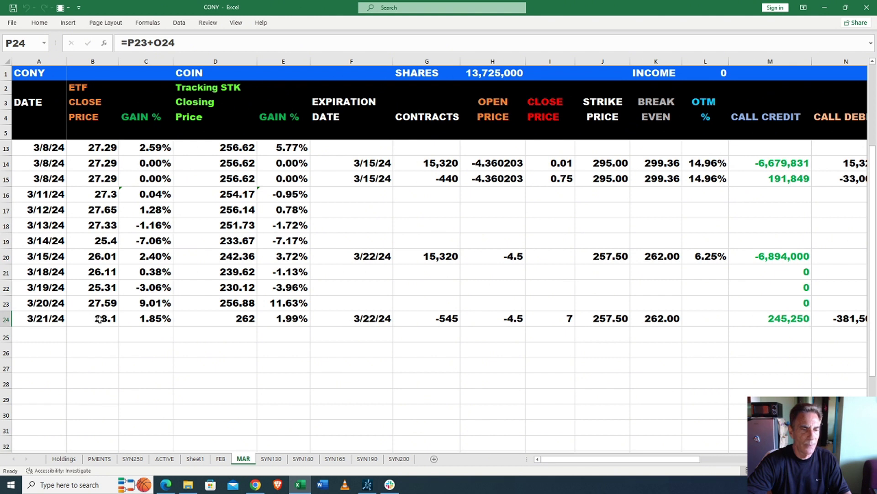
pyautogui.click(153, 319)
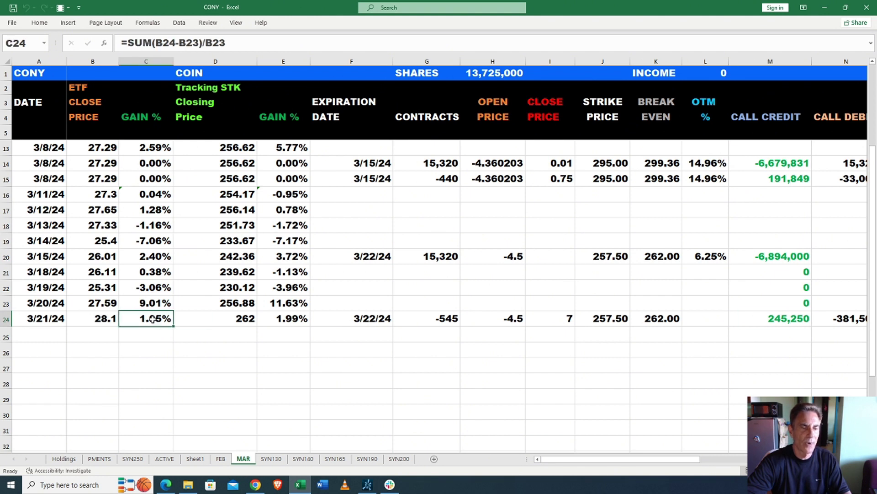
pyautogui.click(232, 320)
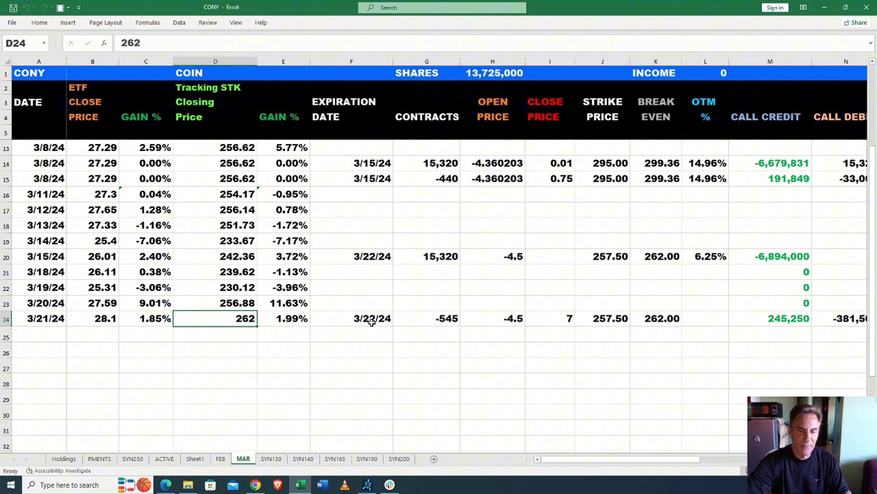
# Compare the contracts and option prices of the 3/15/24 and 3/21/24 entries, including the expiration date and close price for 3/21/24.
pyautogui.click(371, 322)
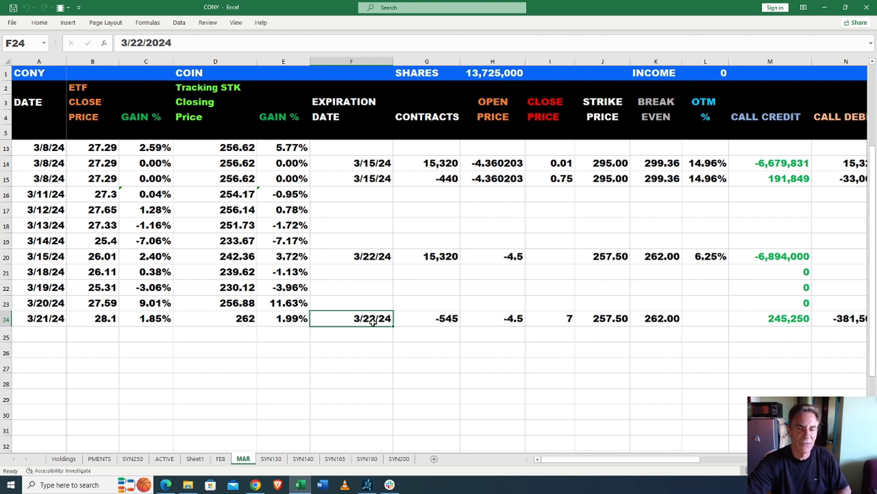
pyautogui.click(447, 260)
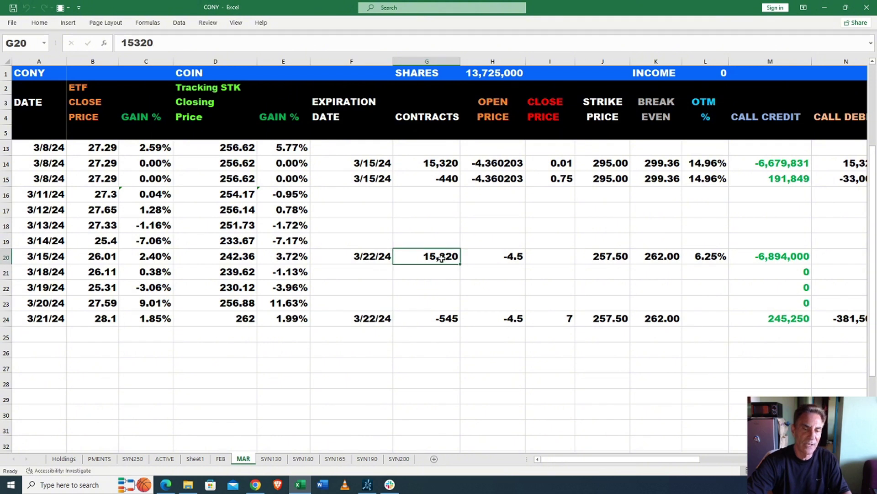
pyautogui.click(440, 318)
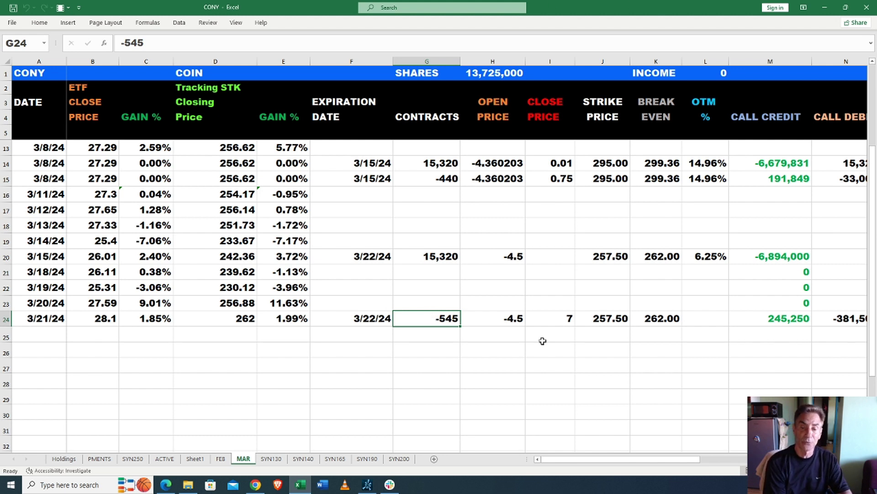
pyautogui.click(503, 320)
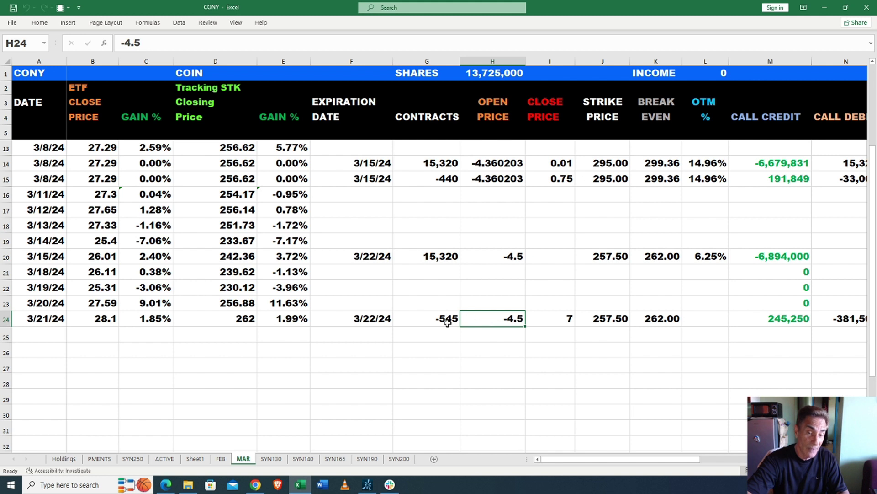
pyautogui.click(494, 257)
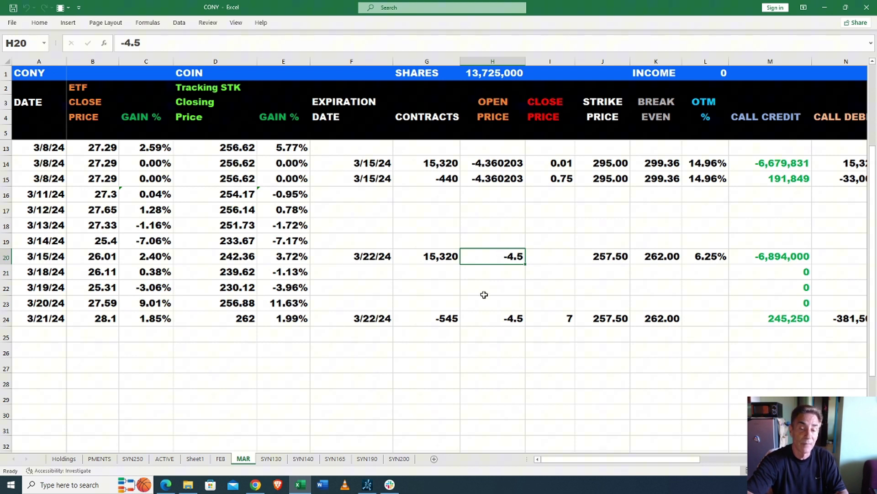
pyautogui.click(558, 319)
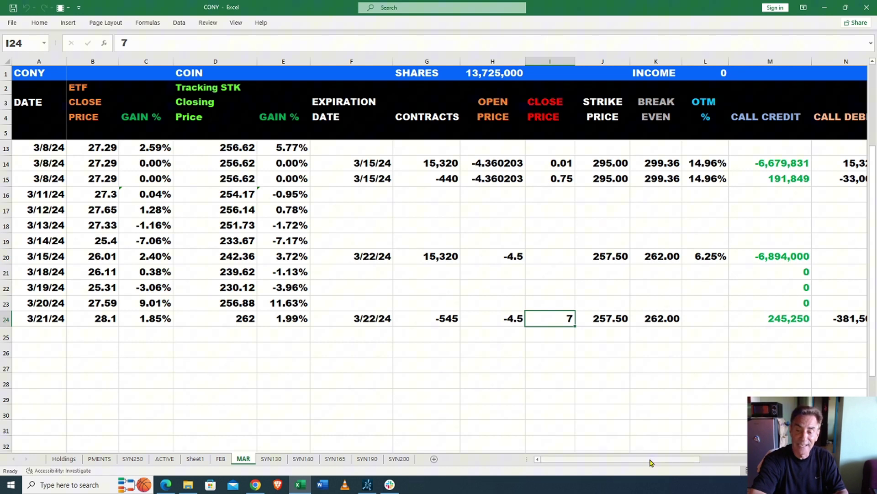
# Check the call debit and gain/loss formulas for the 3/21/24 trade.
pyautogui.moveTo(652, 463); pyautogui.dragTo(713, 462)
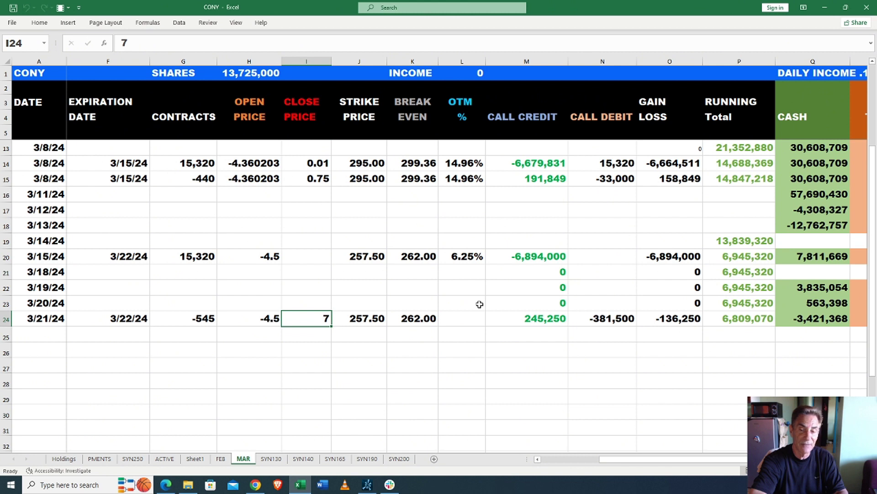
pyautogui.click(611, 318)
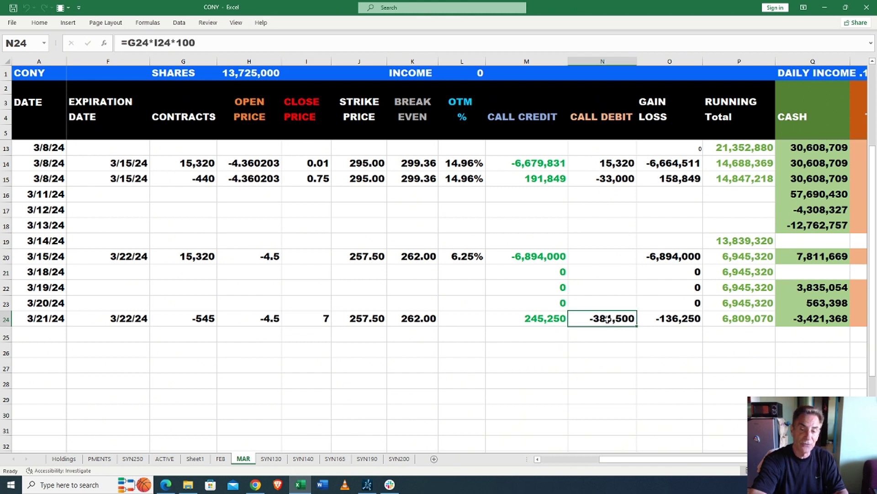
pyautogui.click(663, 322)
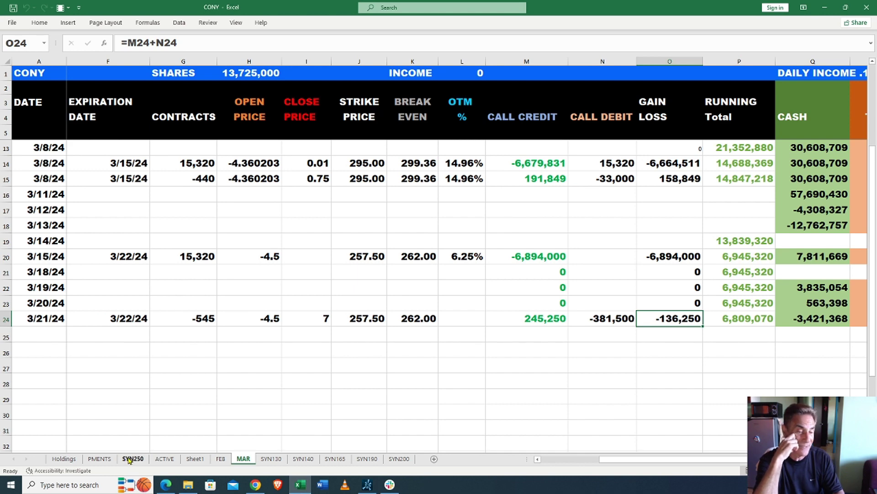
# Review the synthetic position on the SYN250 sheet, focusing on the contracts traded on 3/14/24.
pyautogui.click(130, 459)
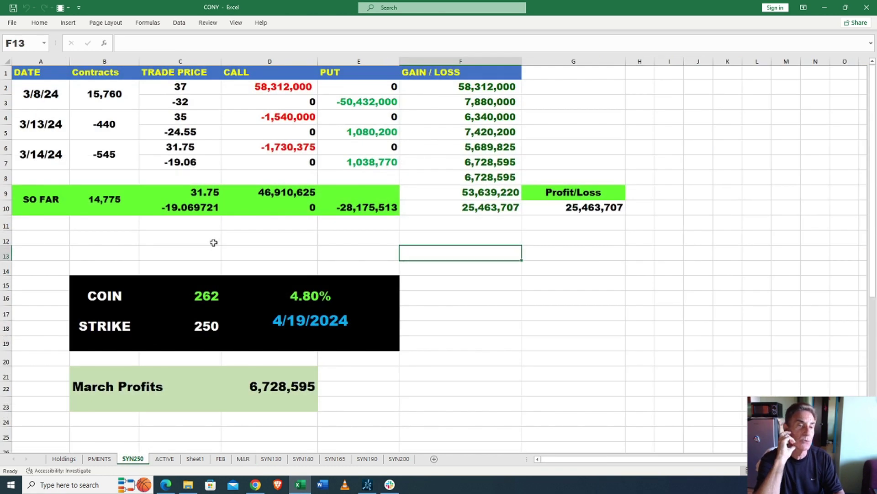
pyautogui.click(103, 156)
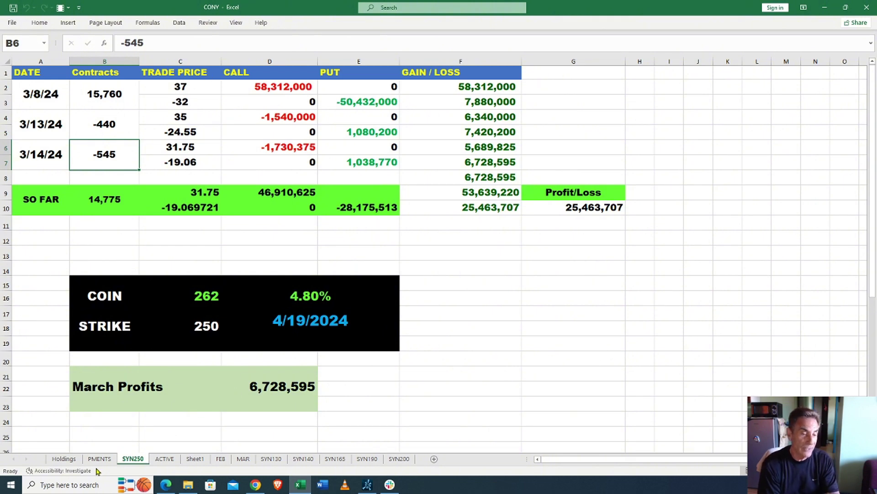
# Examine the MAR sheet's cash, treasuries, net assets and change columns for 3/21/24.
pyautogui.click(243, 458)
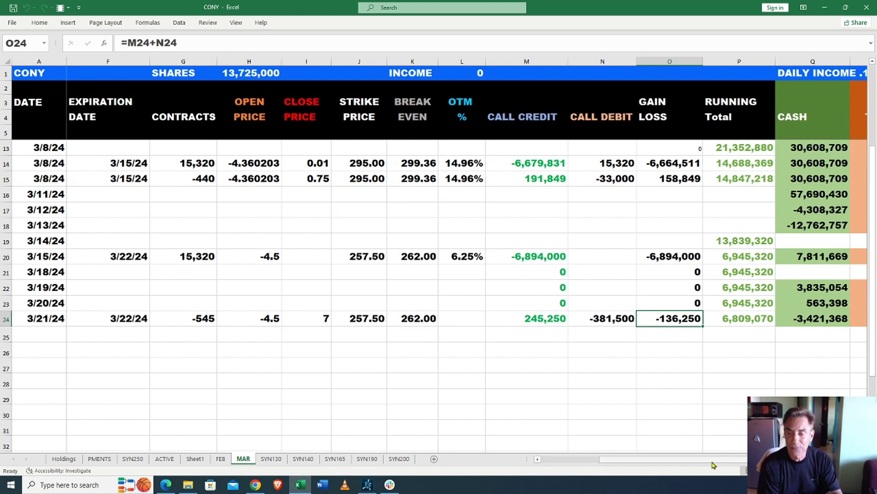
pyautogui.moveTo(710, 462); pyautogui.dragTo(795, 462)
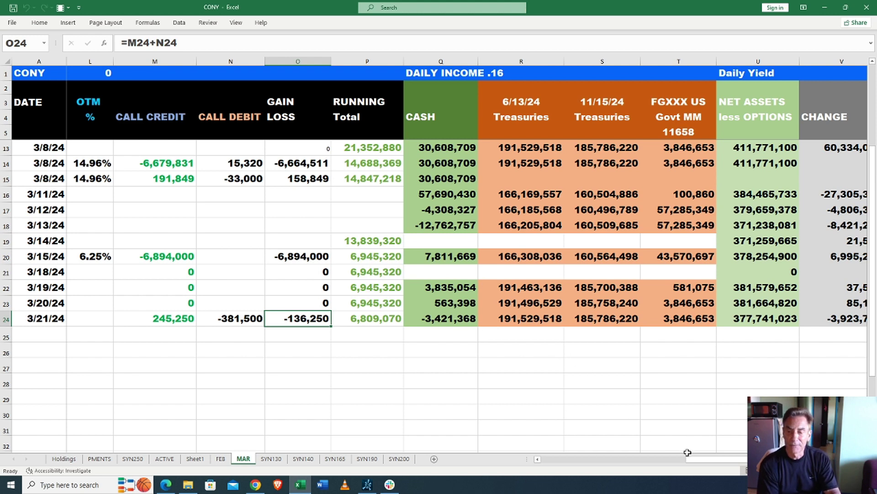
pyautogui.moveTo(700, 462); pyautogui.dragTo(714, 461)
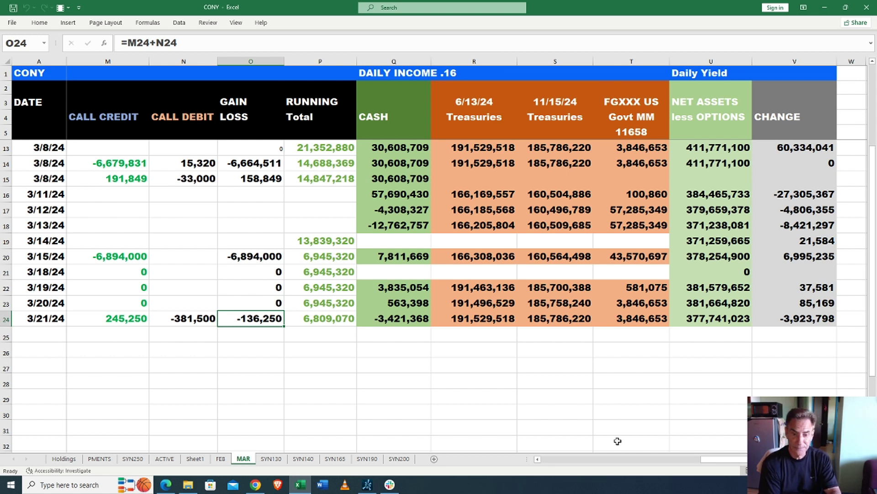
# Enter -545 in cell A4 of the ACTIVE sheet, below the existing contracts figure.
pyautogui.click(165, 458)
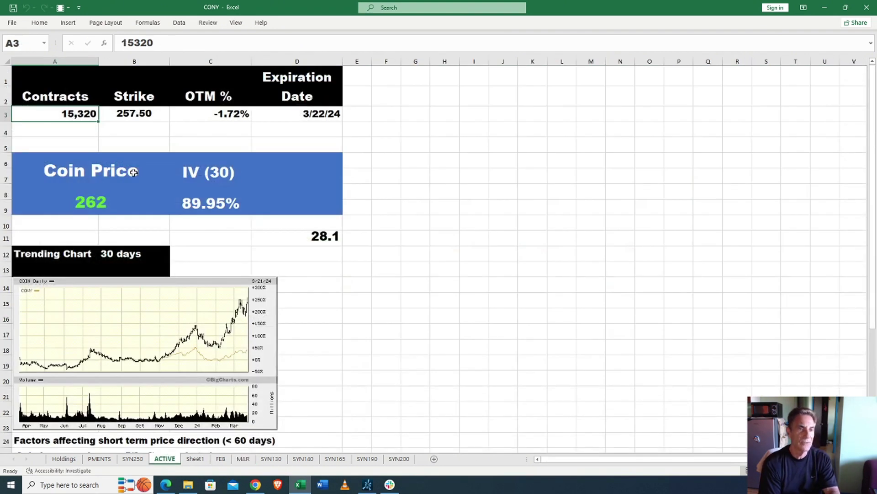
pyautogui.click(82, 130)
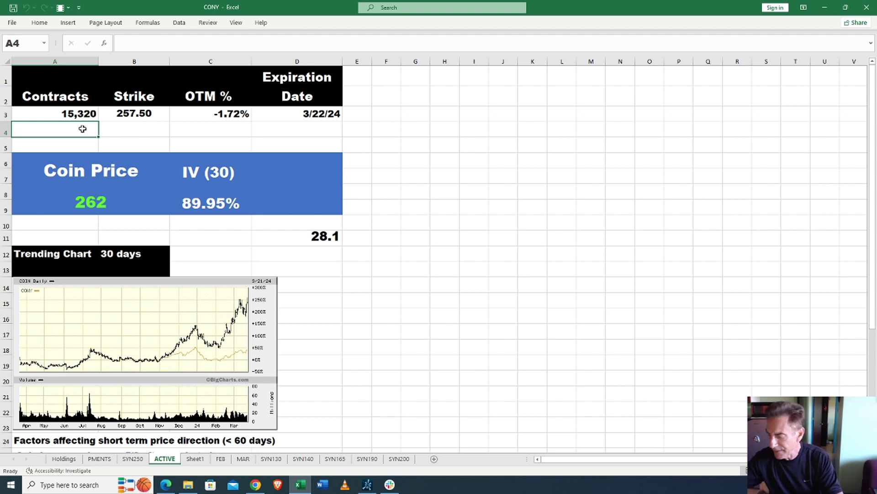
pyautogui.write('-545')
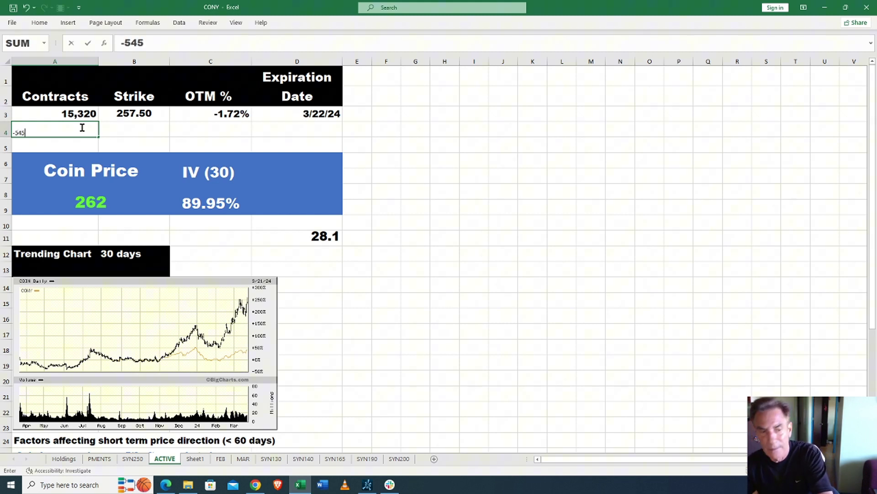
pyautogui.press('Return')
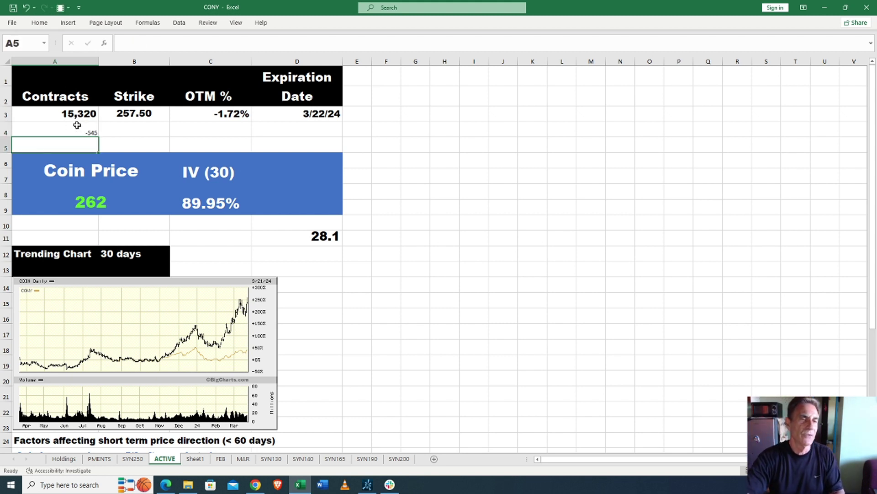
# Format the new contracts value in cell A4 as Arial Black, size 16.
pyautogui.click(77, 126)
pyautogui.click(39, 22)
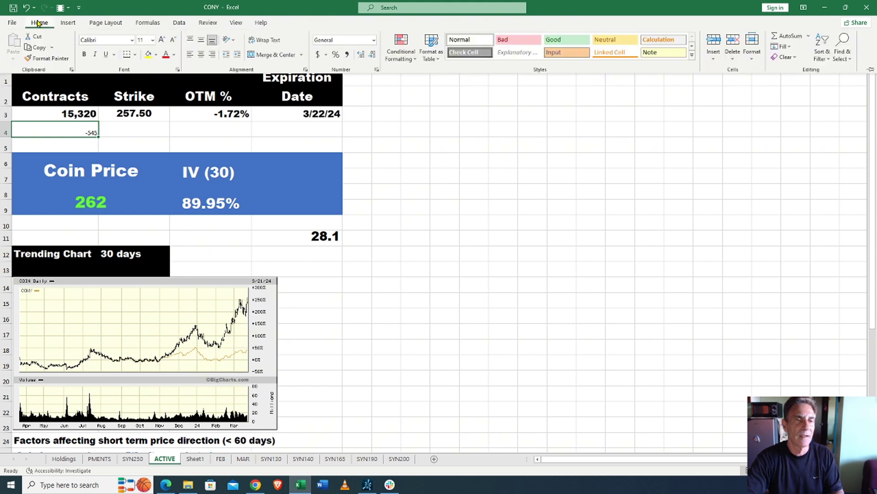
pyautogui.click(132, 40)
pyautogui.click(122, 182)
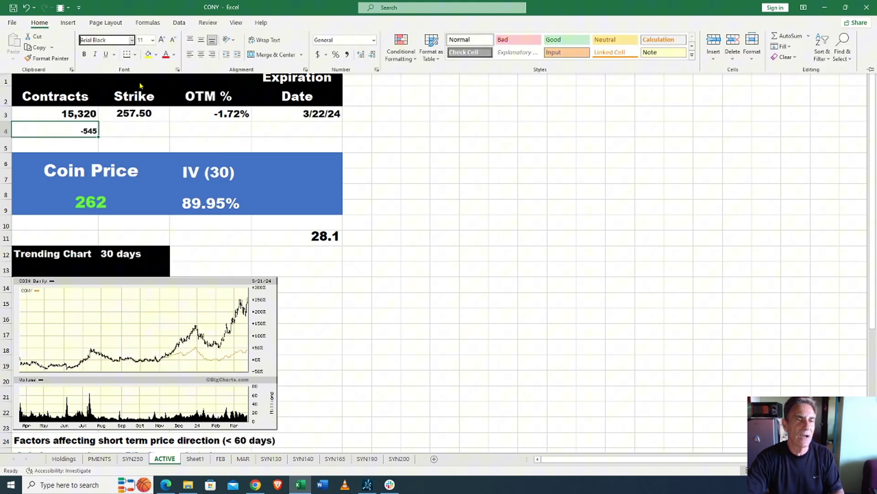
pyautogui.click(153, 41)
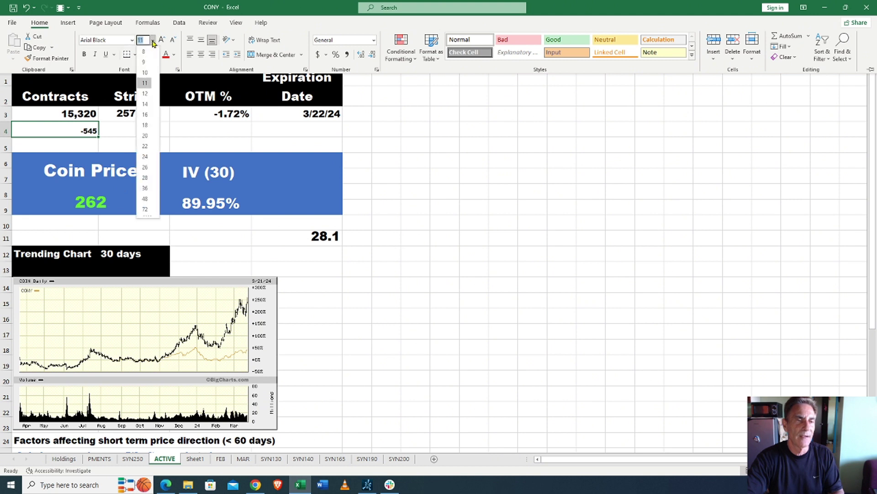
pyautogui.click(146, 115)
pyautogui.click(127, 132)
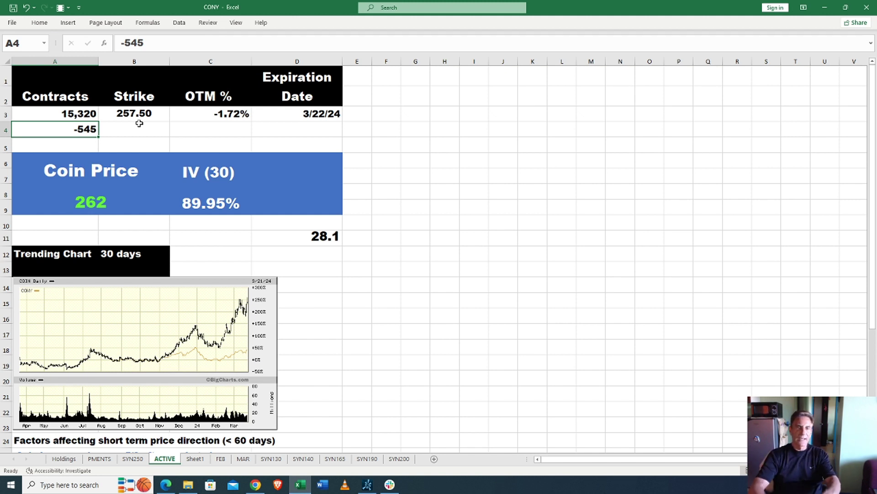
# Check the OTM % formula on the ACTIVE sheet, and examine the actual price and COIN option positions on the Holdings sheet.
pyautogui.click(241, 115)
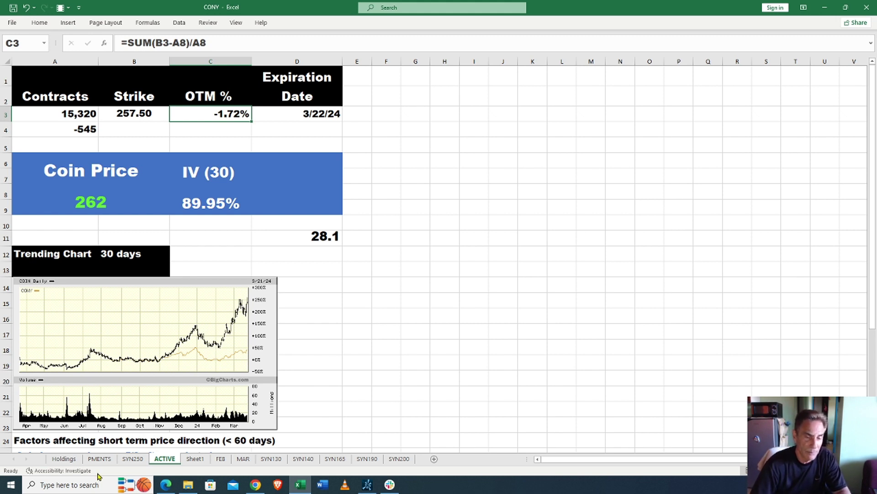
pyautogui.click(65, 459)
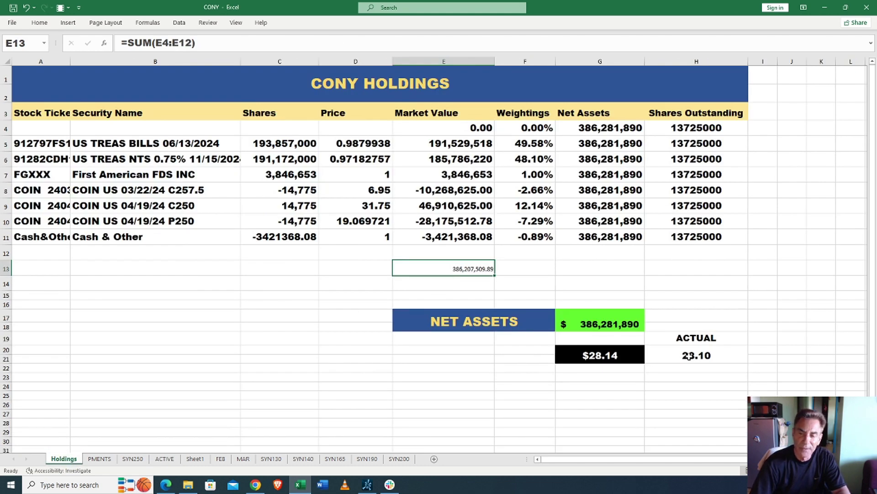
pyautogui.click(681, 360)
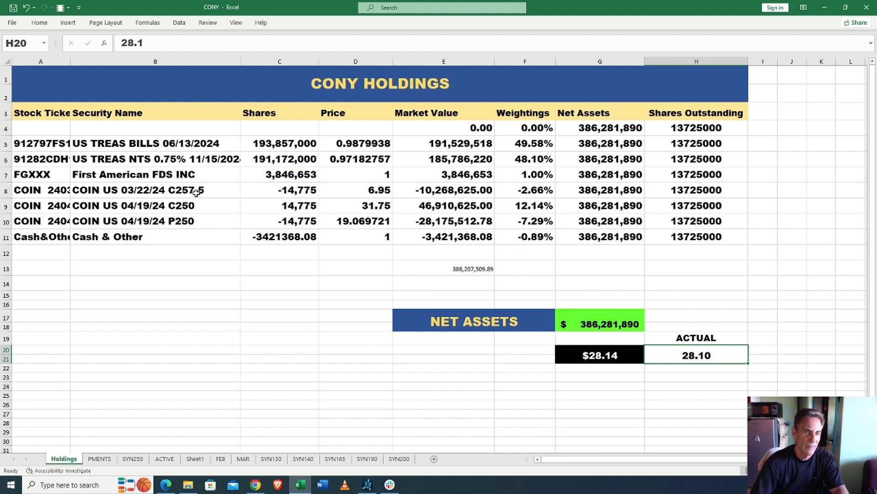
pyautogui.click(299, 190)
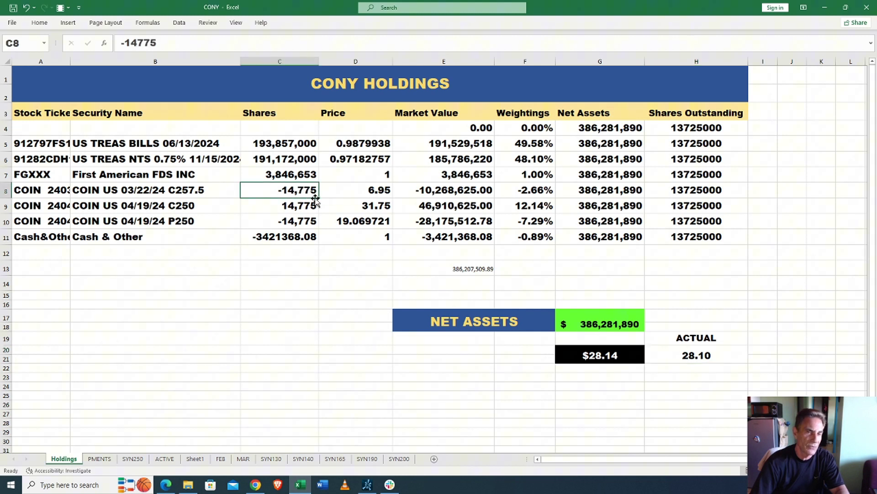
pyautogui.click(175, 191)
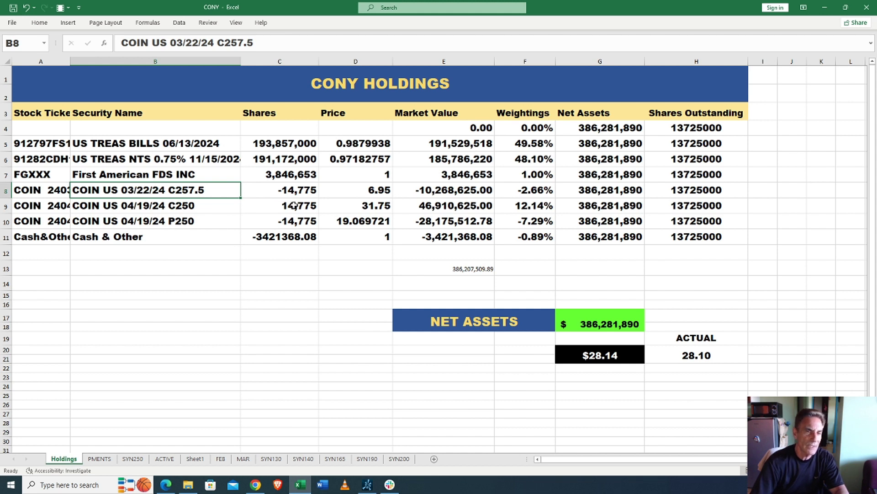
pyautogui.moveTo(183, 207); pyautogui.dragTo(184, 216)
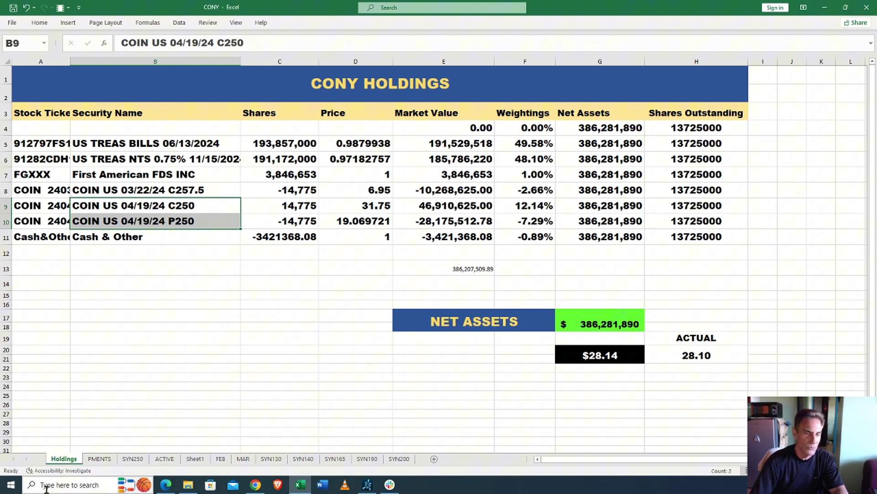
# Review the monthly income figures on the PMENTS sheet and save the CONY workbook.
pyautogui.click(97, 458)
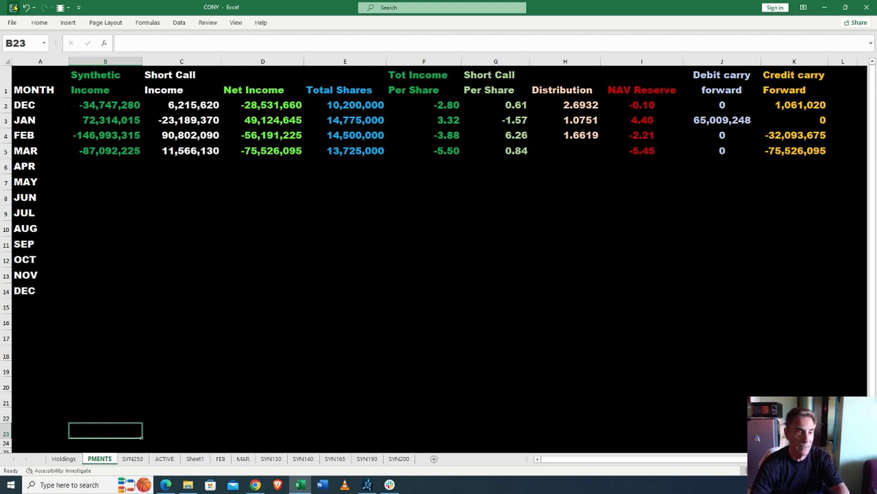
pyautogui.click(12, 22)
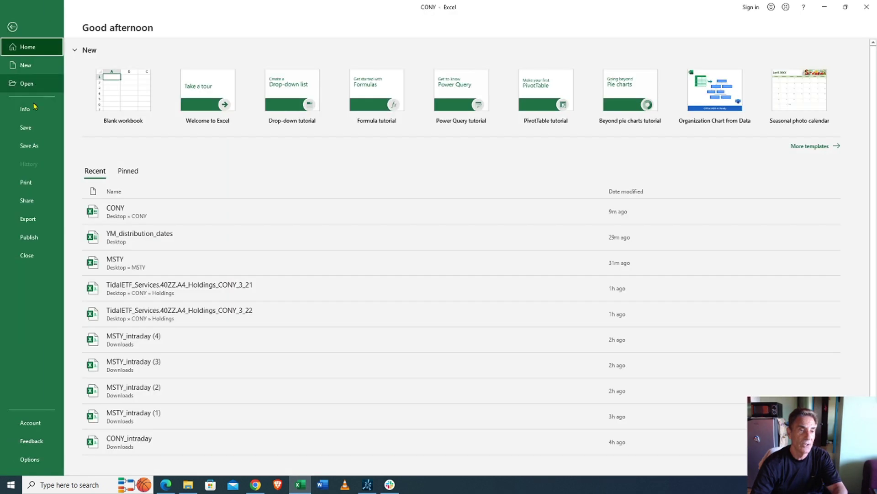
pyautogui.click(34, 124)
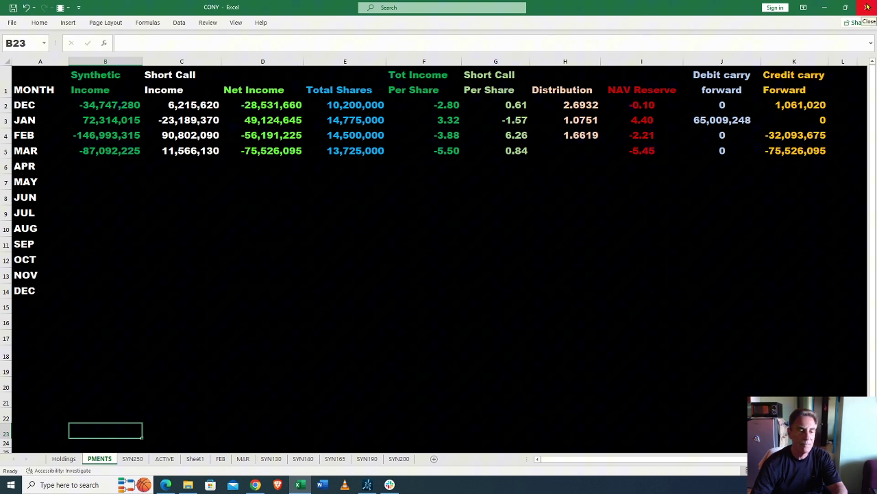
# Review the contracts, strike and OTM % on the ACTIVE sheet and save the workbook again.
pyautogui.click(169, 459)
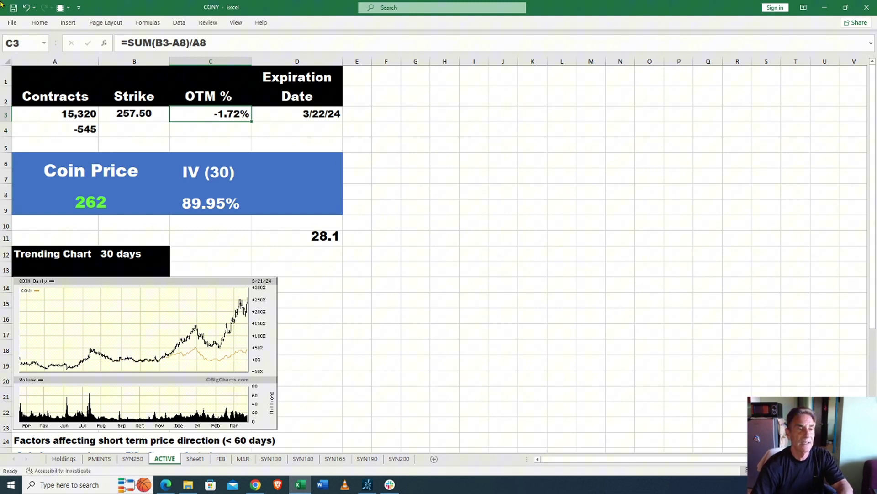
pyautogui.click(13, 23)
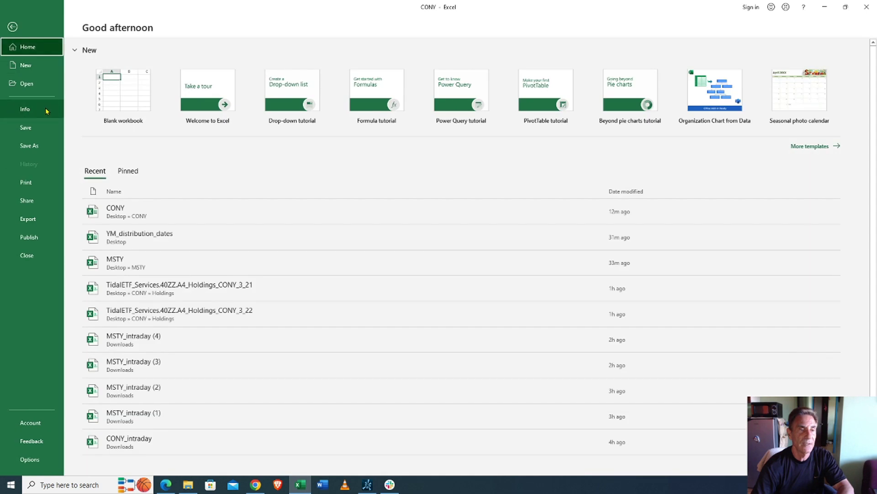
pyautogui.click(27, 128)
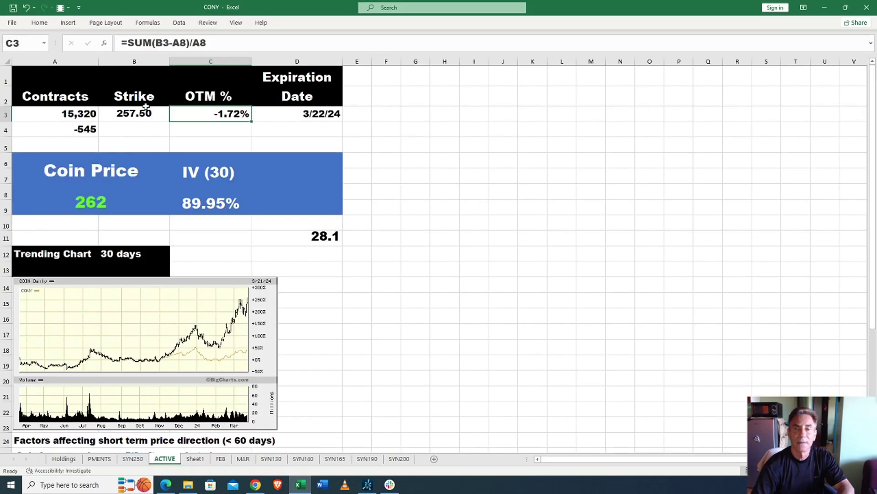
# Leave the CONY workbook, close its folder, and open the MSTY workbook from the MSTY desktop folder without updating its external links.
pyautogui.click(825, 4)
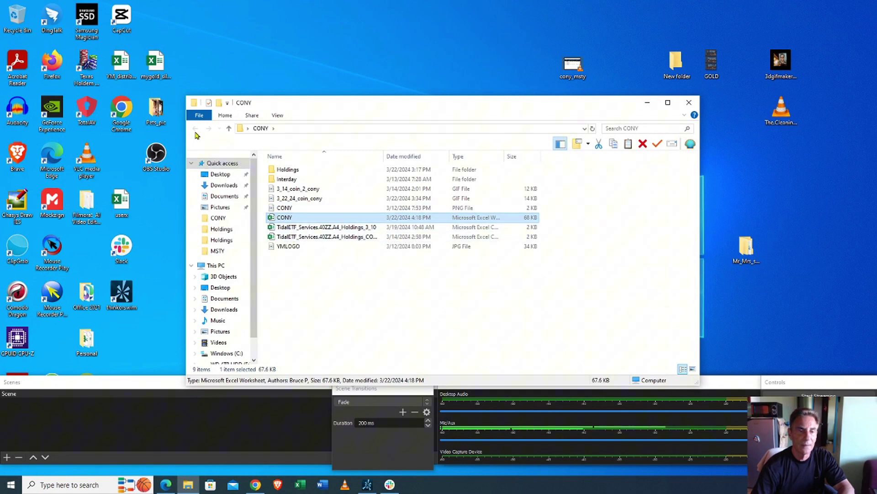
pyautogui.click(689, 103)
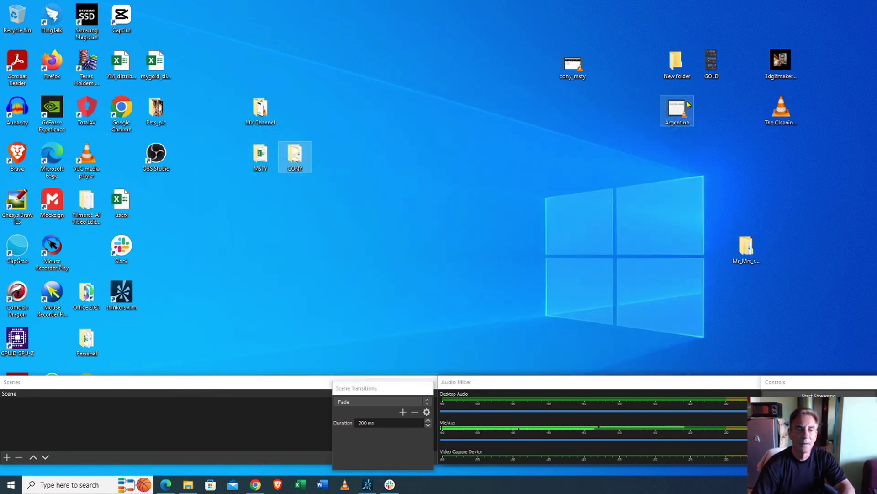
pyautogui.doubleClick(259, 154)
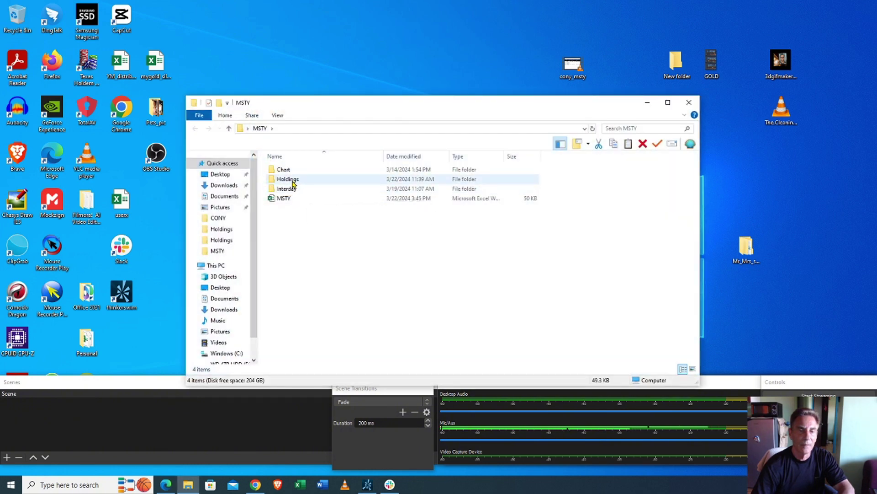
pyautogui.doubleClick(286, 198)
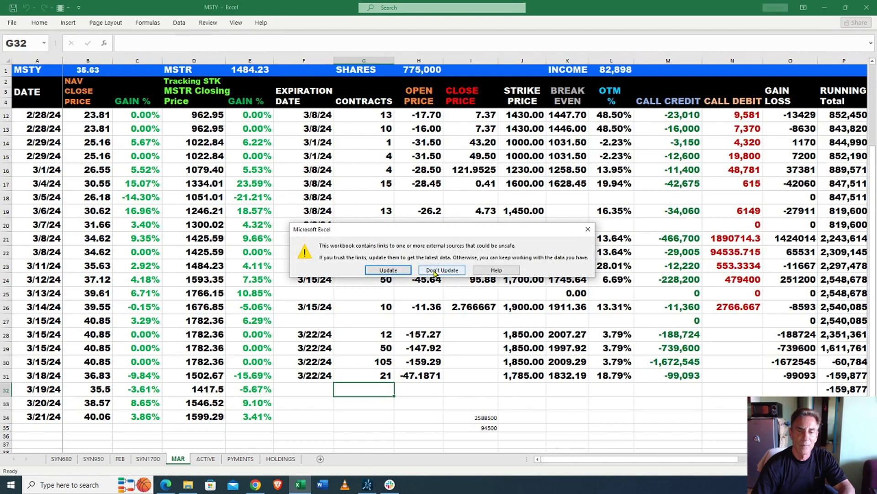
pyautogui.click(432, 271)
# Examine the MSTY closing price and the MSTY and MSTR gain percentages for 3/20/24 and 3/21/24 on the MAR sheet.
pyautogui.click(316, 405)
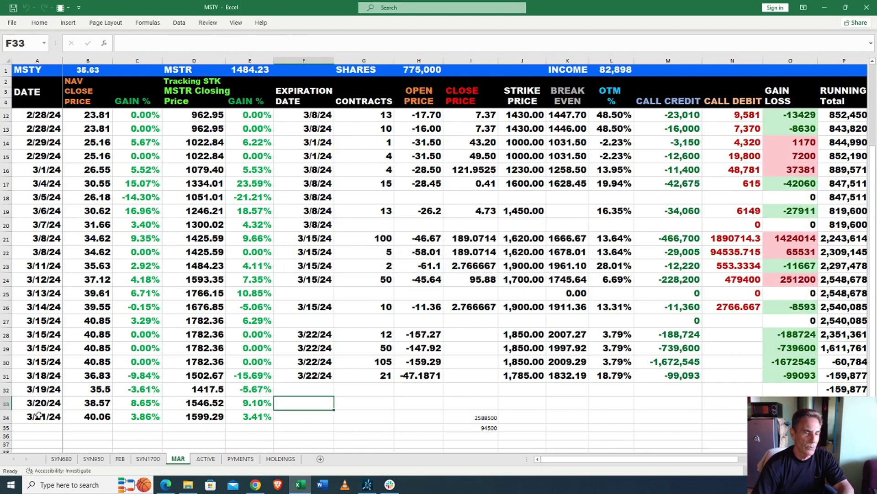
pyautogui.click(90, 417)
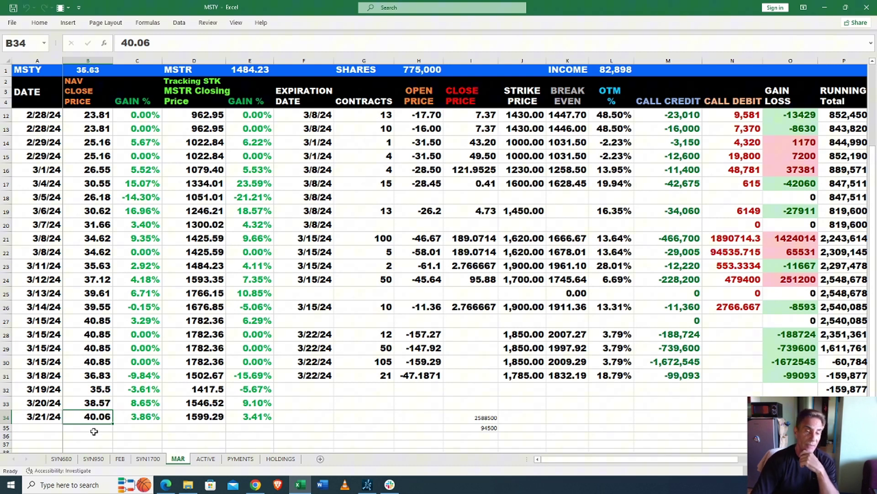
pyautogui.click(250, 418)
pyautogui.click(139, 412)
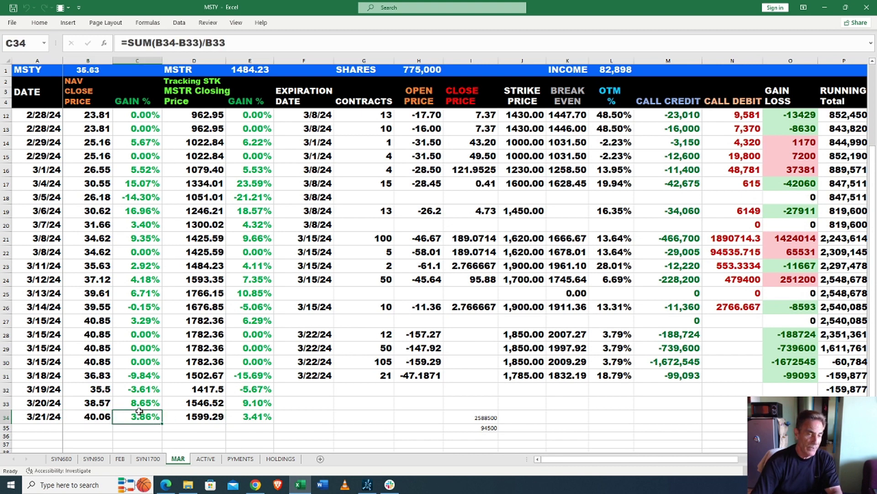
pyautogui.click(93, 418)
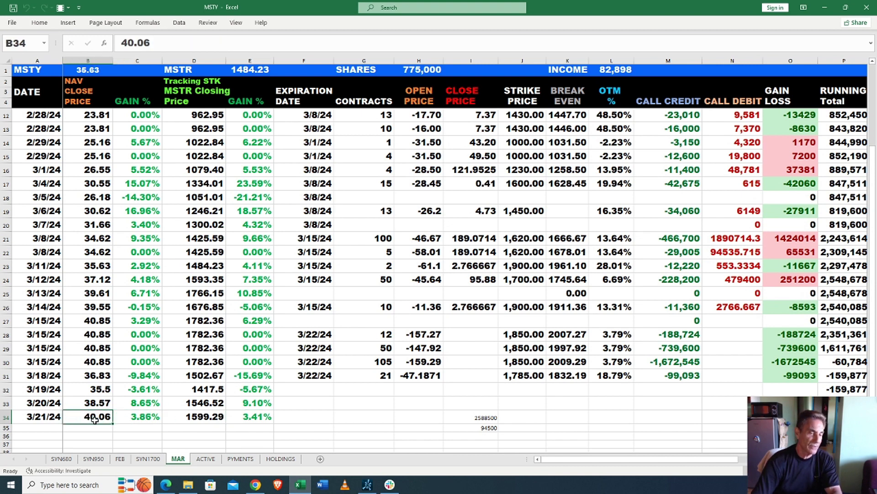
pyautogui.click(259, 416)
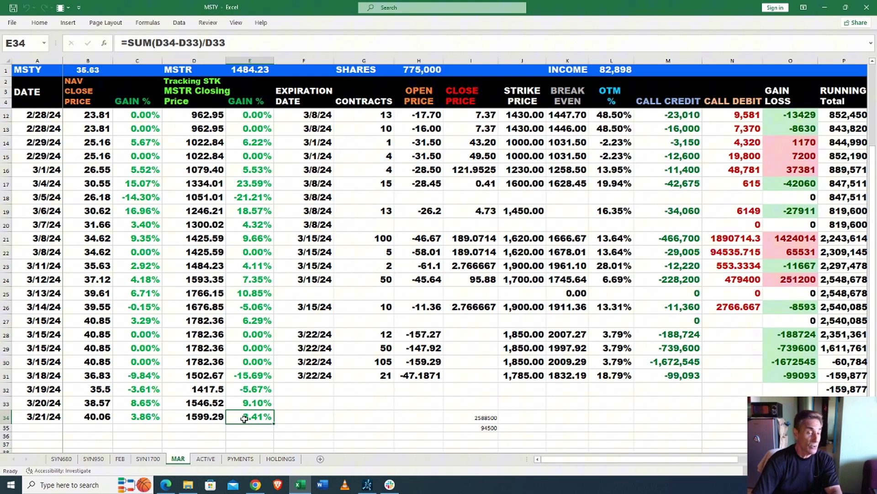
pyautogui.click(155, 403)
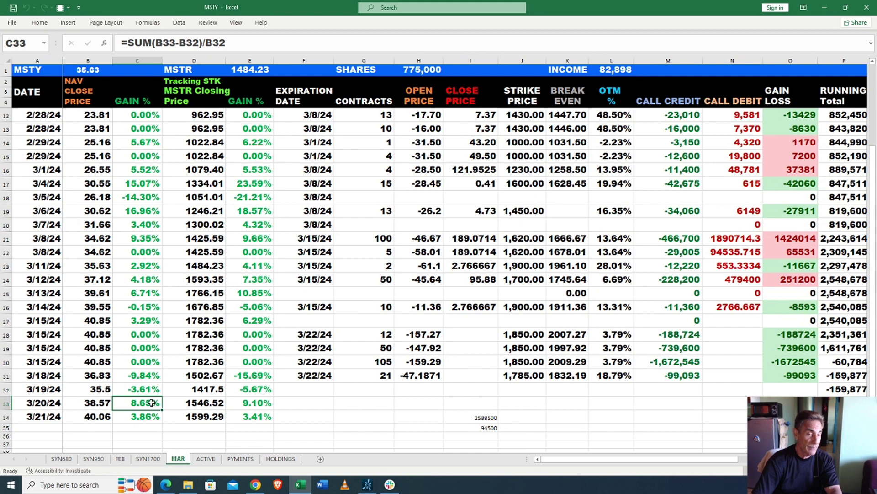
pyautogui.click(259, 402)
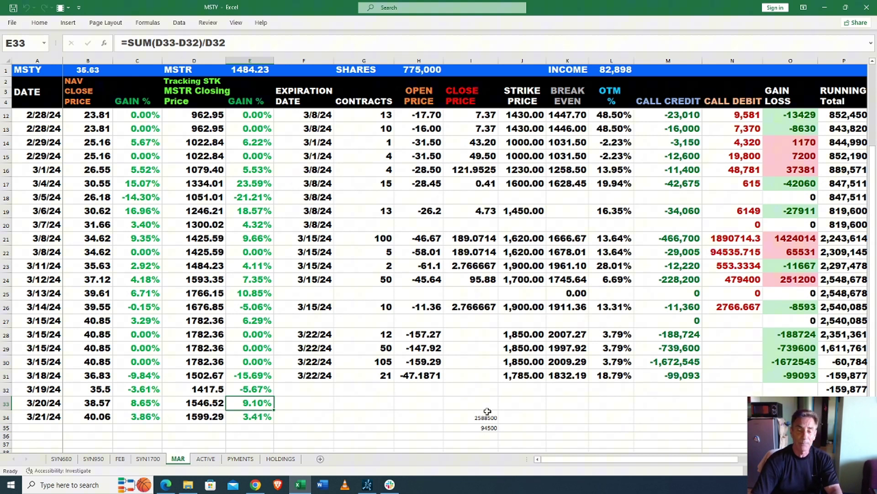
# Clear the contents of the leftover calculations in cells I34:I35 on the MAR sheet.
pyautogui.moveTo(487, 417); pyautogui.dragTo(488, 428)
pyautogui.rightClick(487, 427)
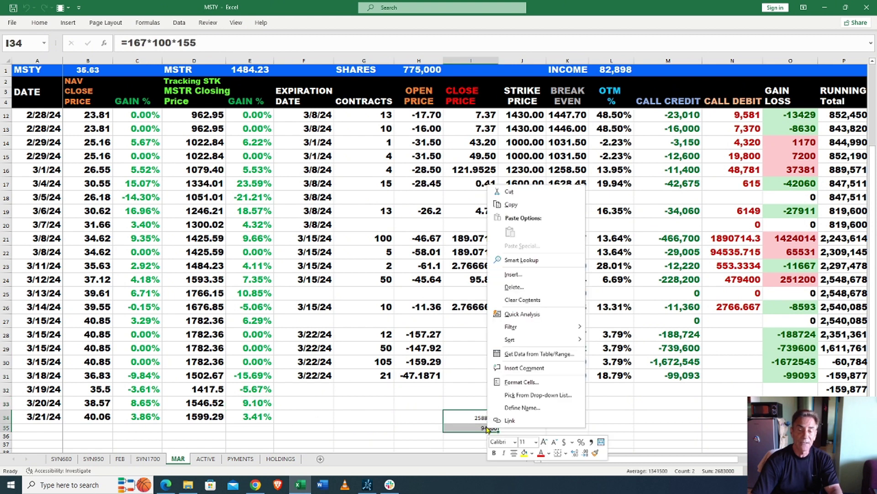
pyautogui.click(492, 301)
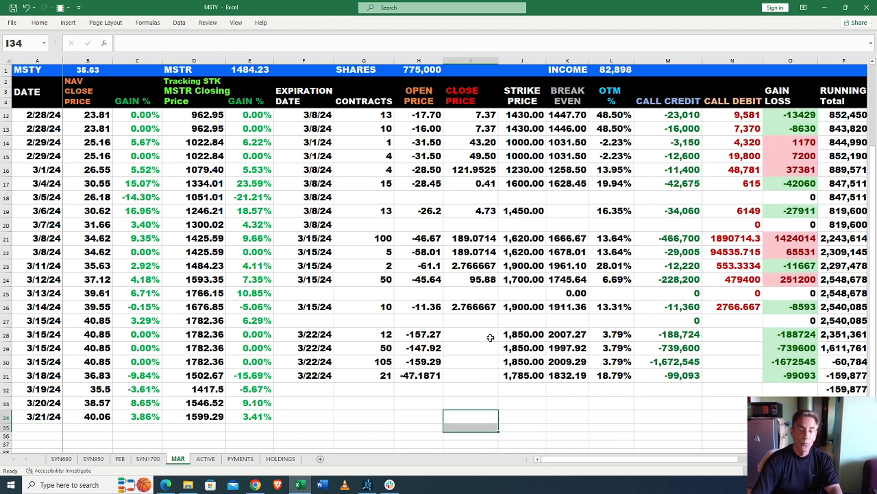
# Check the MAR sheet's contract entries for 3/20/24 and 3/21/24, and examine the 3/28/24 950 call and put share counts on HOLDINGS.
pyautogui.click(385, 403)
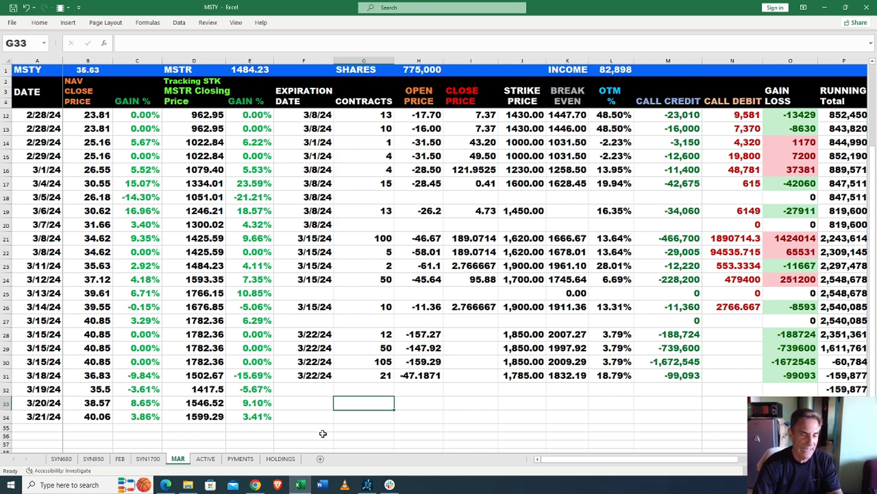
pyautogui.click(303, 416)
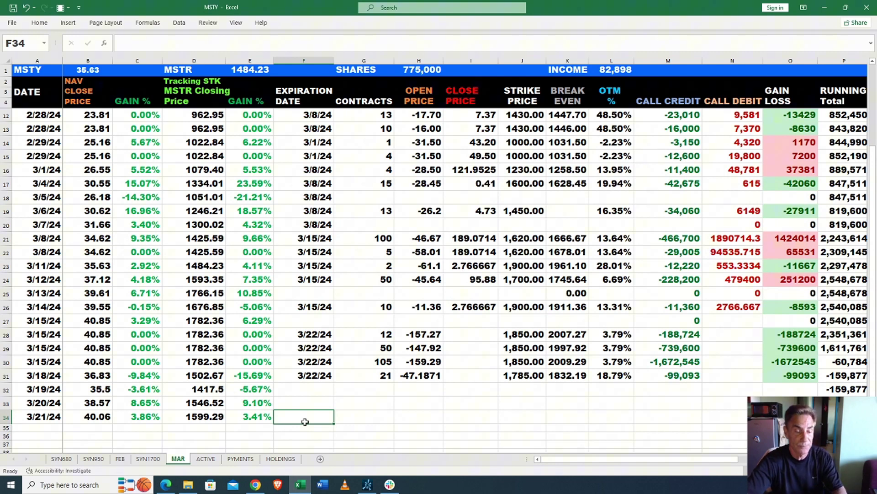
pyautogui.click(281, 459)
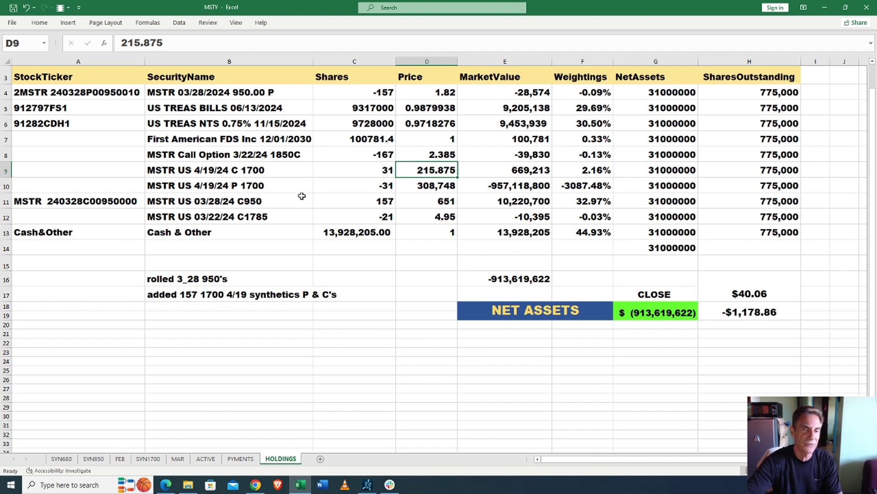
pyautogui.click(359, 203)
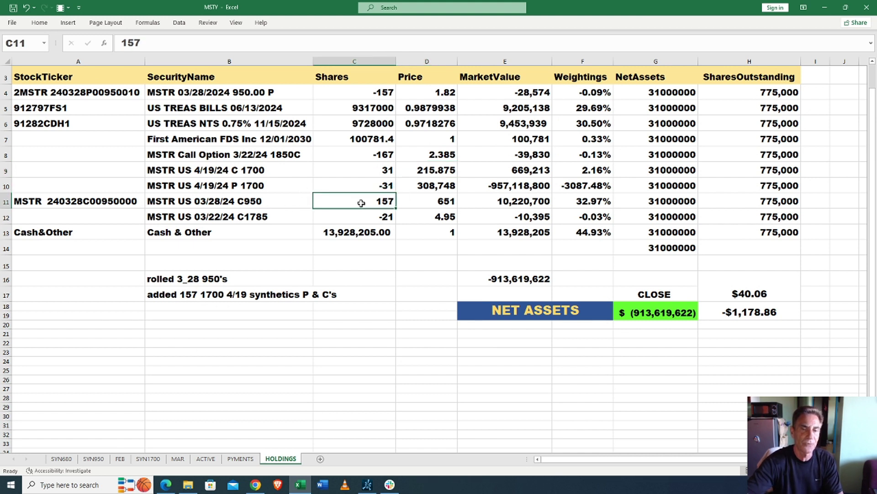
pyautogui.click(365, 92)
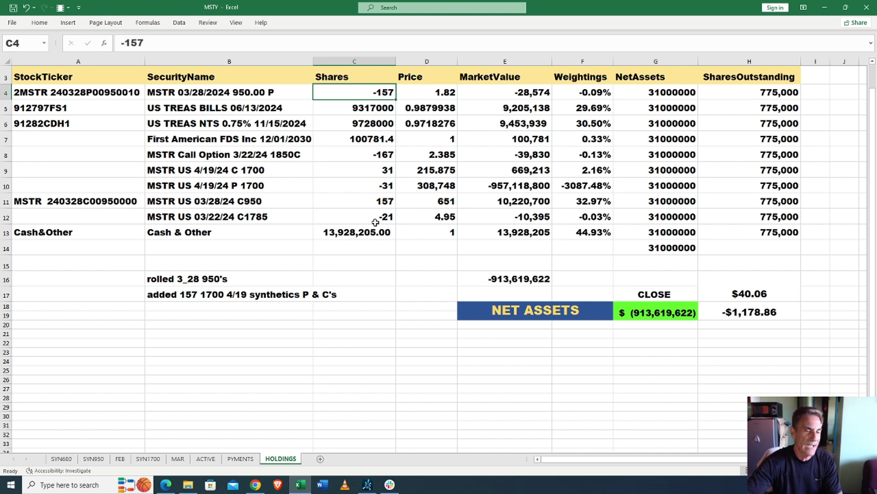
# Examine the SYN950 sheet's 3/21/24 closing trade and profits alongside the short call contracts on the ACTIVE sheet.
pyautogui.click(95, 458)
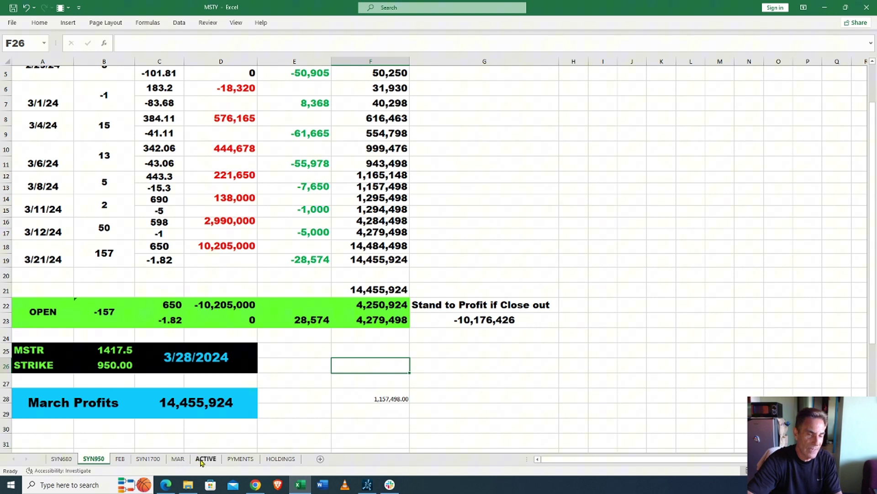
pyautogui.click(205, 459)
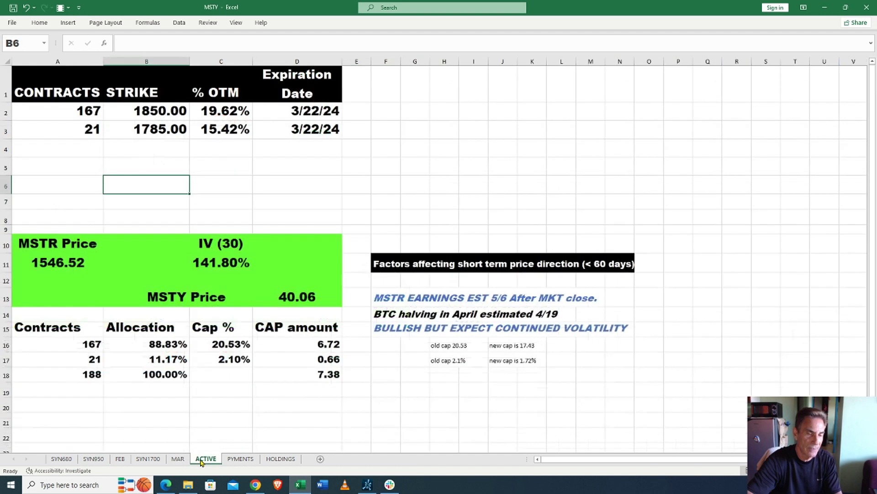
pyautogui.click(135, 163)
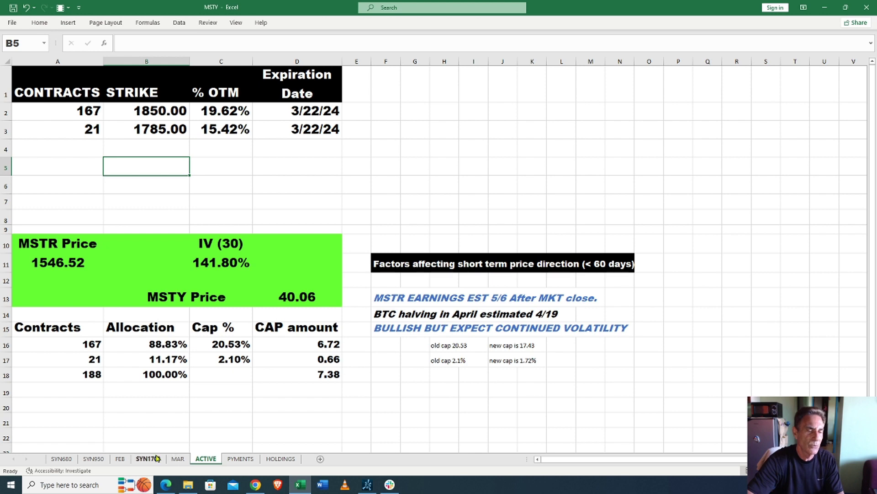
pyautogui.click(98, 459)
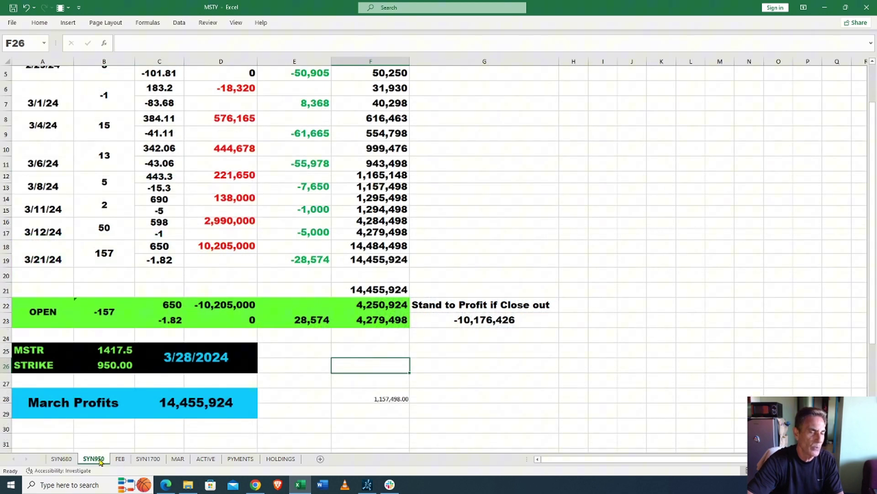
# Examine the open contracts and the missing 3/21/24 trade prices on the SYN1700 sheet.
pyautogui.click(148, 459)
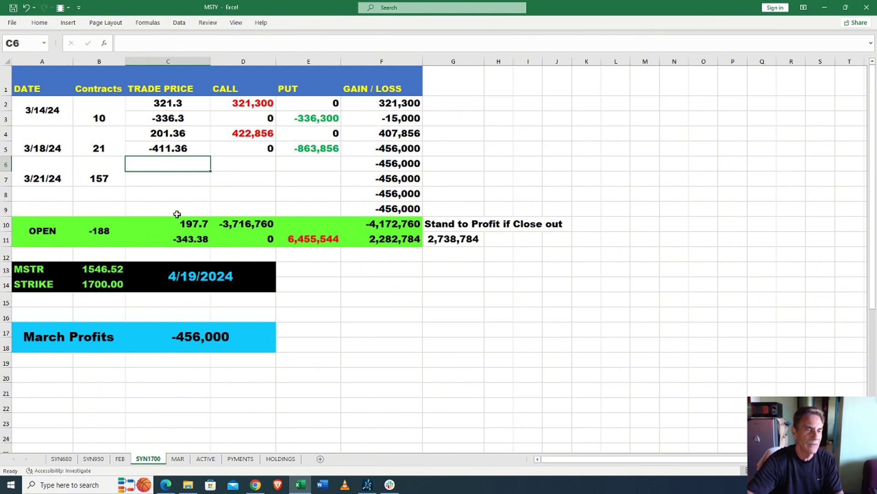
pyautogui.click(100, 233)
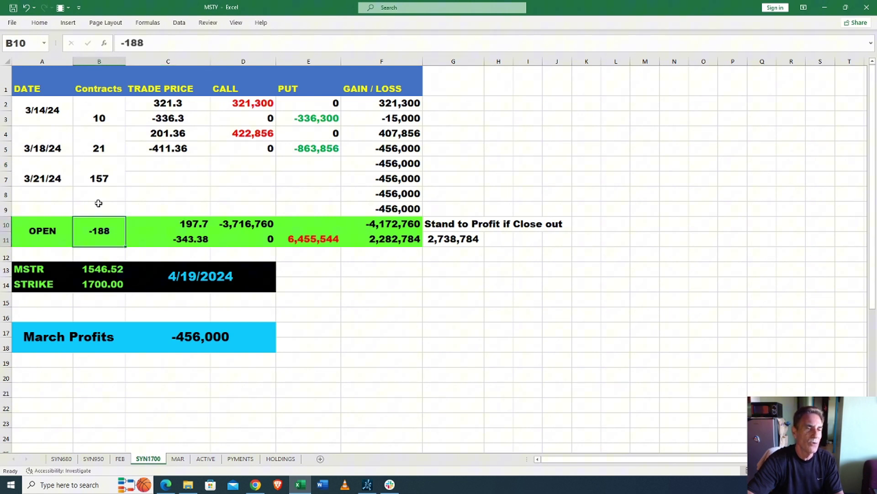
pyautogui.click(158, 168)
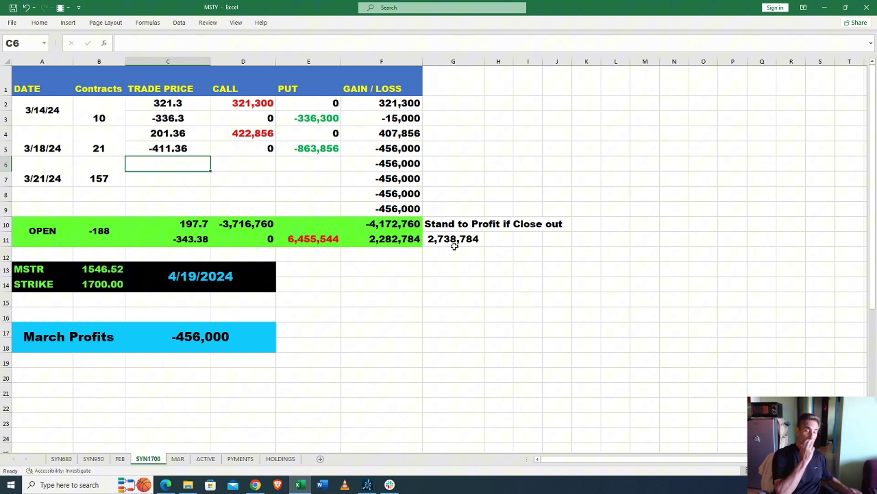
# Set the MSTR price in cell B13 of the SYN1700 sheet to 1599.6.
pyautogui.click(101, 271)
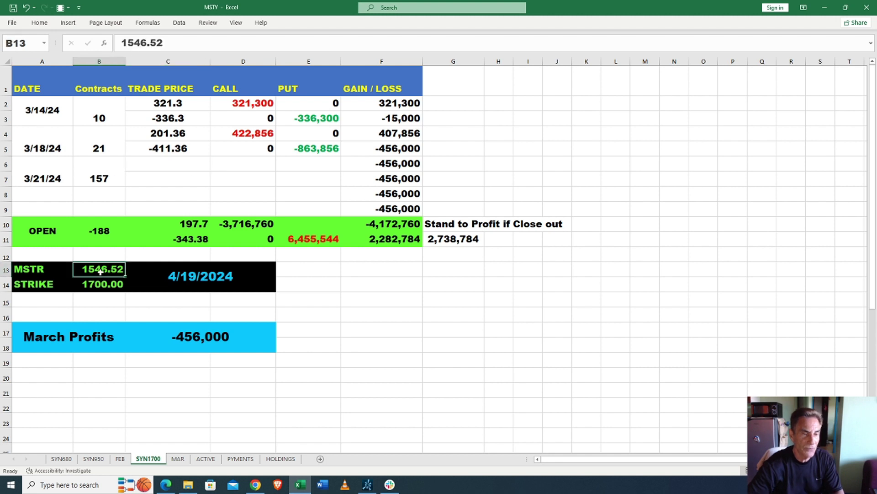
pyautogui.write('15')
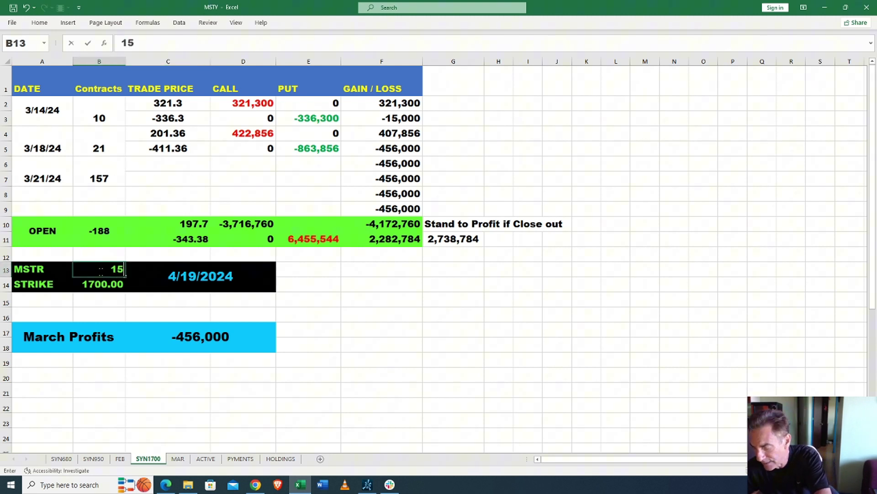
pyautogui.write('99.6')
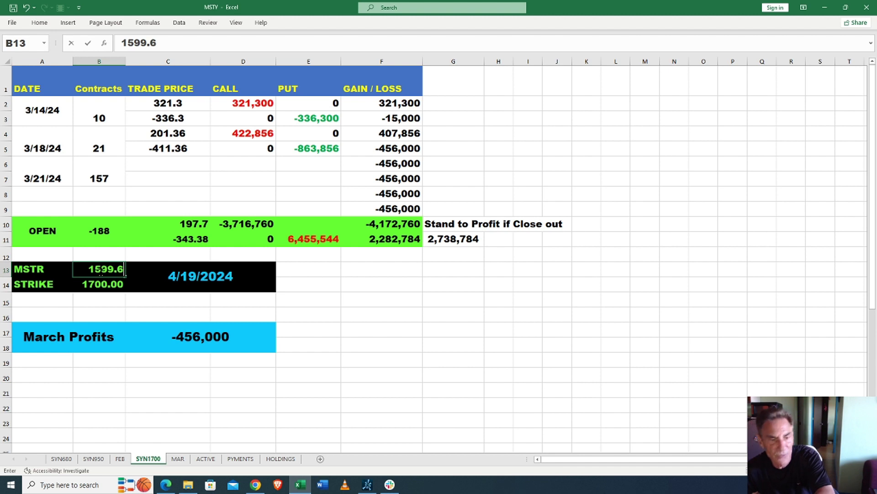
pyautogui.press('Return')
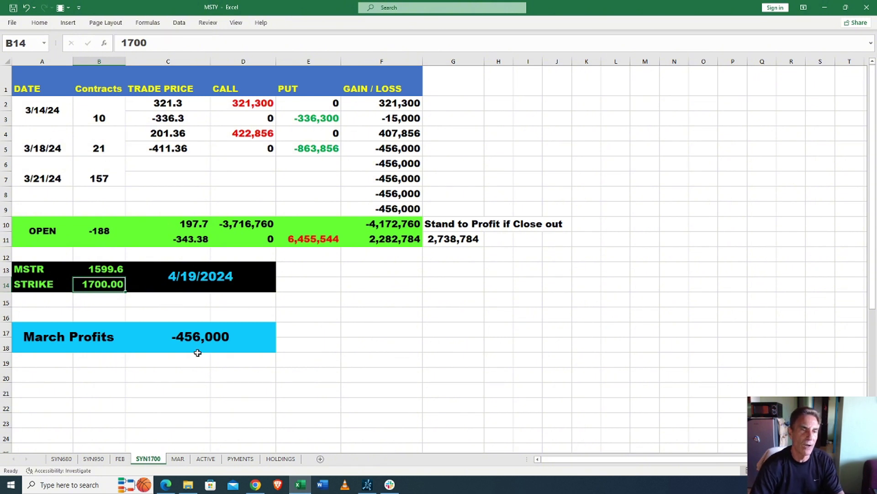
# Examine the March Profits formula on the SYN1700 sheet and the March income figures on the PYMENTS sheet.
pyautogui.click(189, 337)
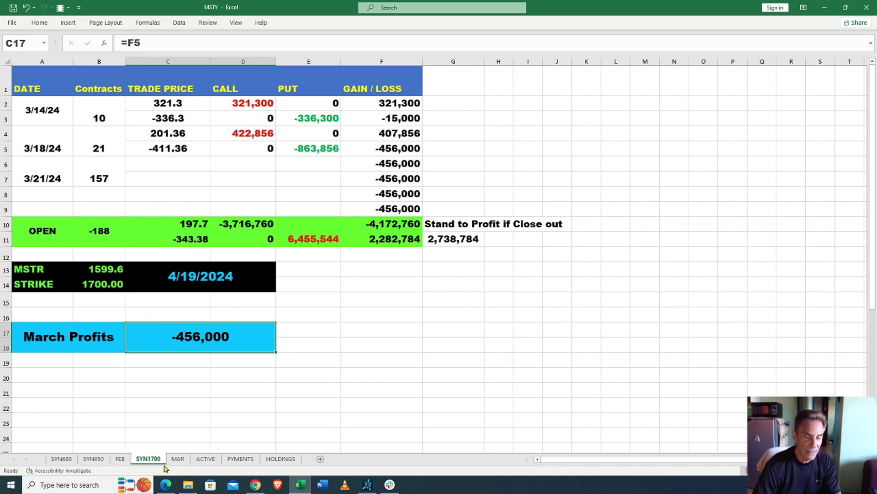
pyautogui.click(242, 460)
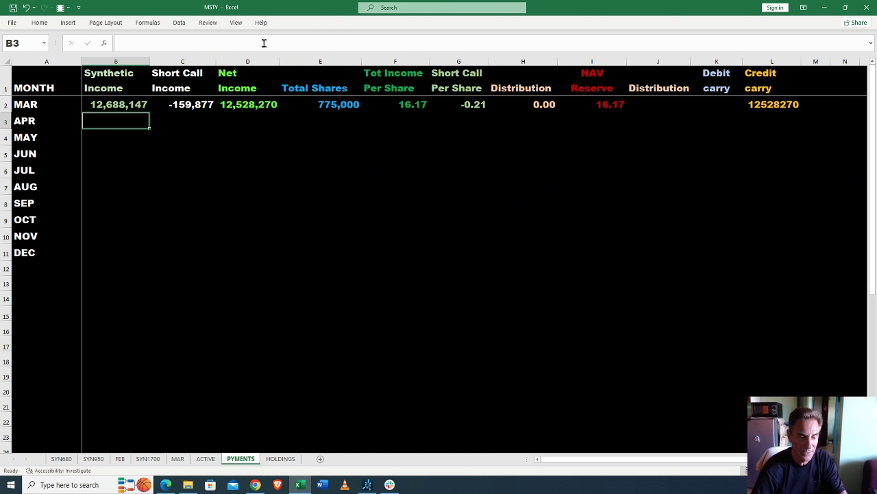
# Examine the strike prices of the 3/22/24 short calls on the MAR sheet and the blank close price of the 3/18/24 trade.
pyautogui.click(183, 459)
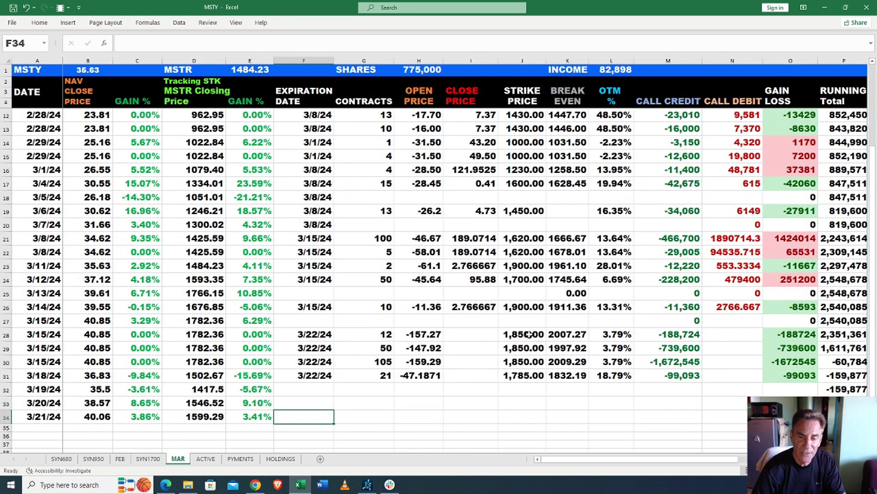
pyautogui.moveTo(533, 337); pyautogui.dragTo(535, 372)
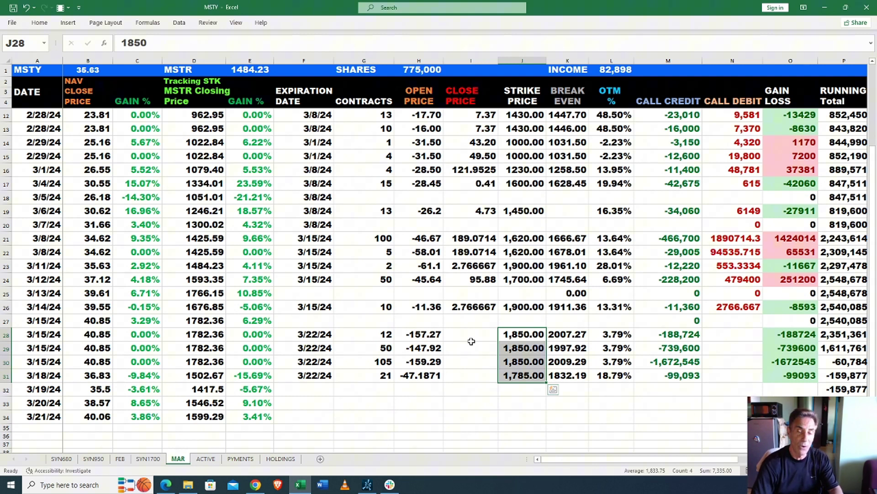
pyautogui.click(523, 376)
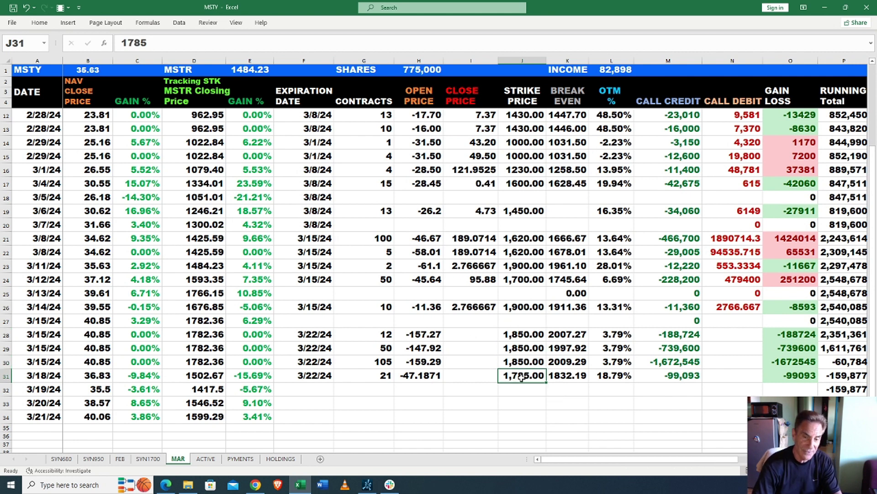
pyautogui.click(469, 376)
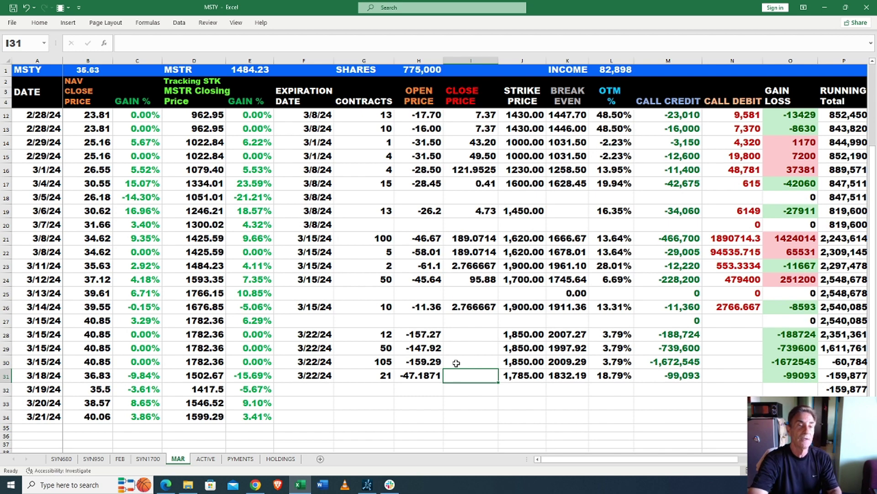
# Review the March row on the PYMENTS sheet and the note about the rolled 3/28 950 contracts on HOLDINGS.
pyautogui.click(241, 460)
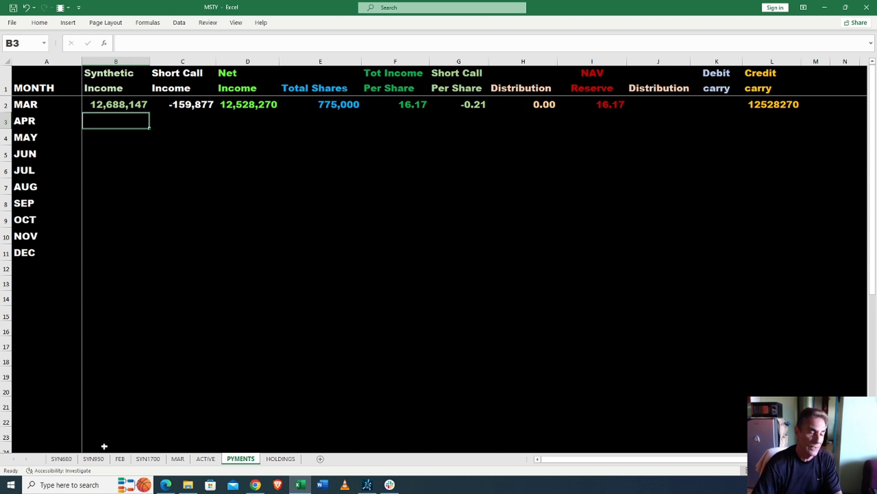
pyautogui.click(277, 459)
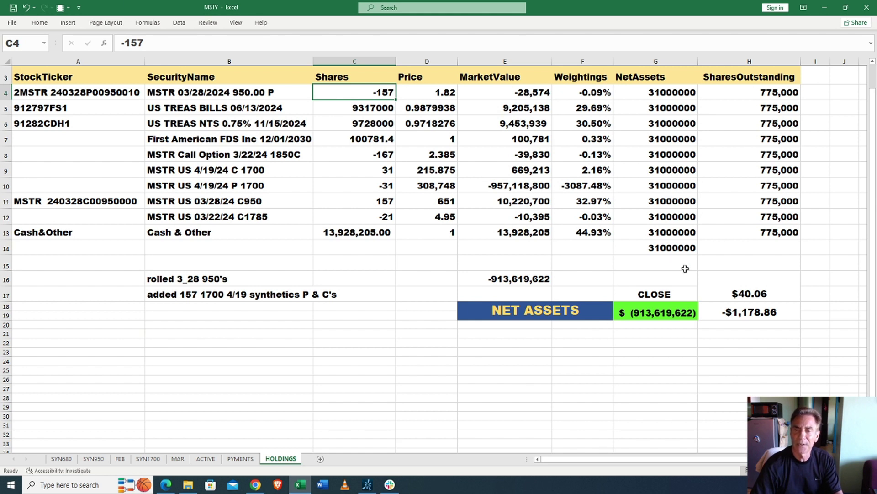
pyautogui.click(163, 281)
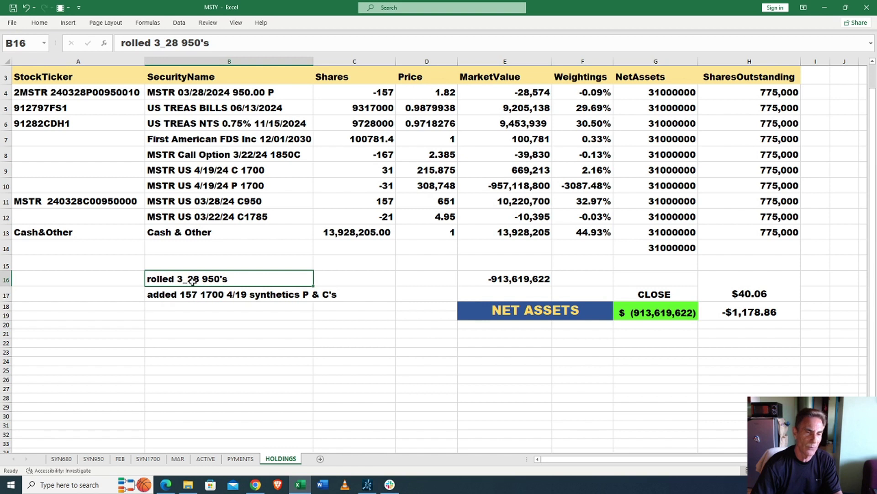